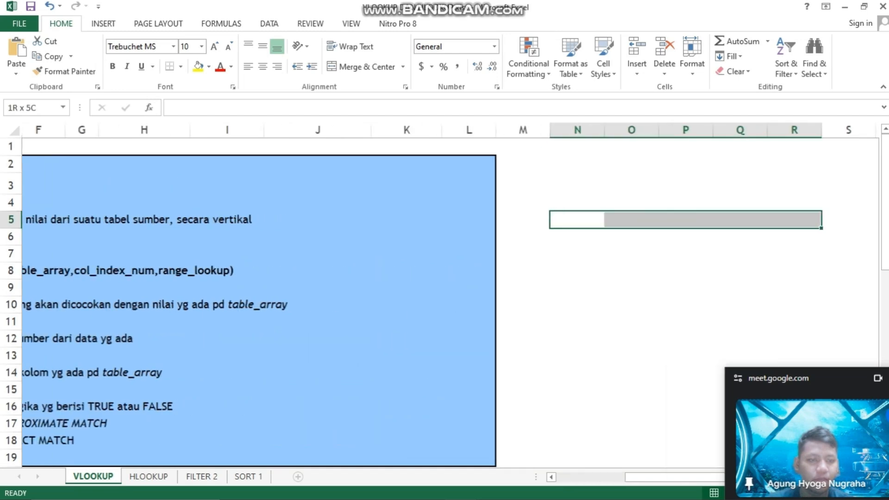
Start a VLOOKUP formula in Gaji cell J24 with lookup value I24 and table range C24:E26
{"action": "scroll", "coordinate": [861, 282], "scroll_direction": "left", "scroll_amount": 3}
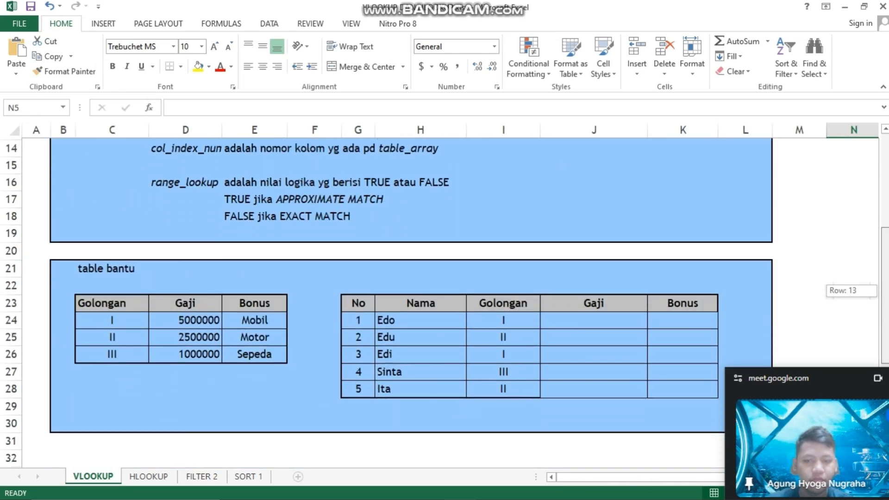
{"action": "left_click", "coordinate": [594, 319]}
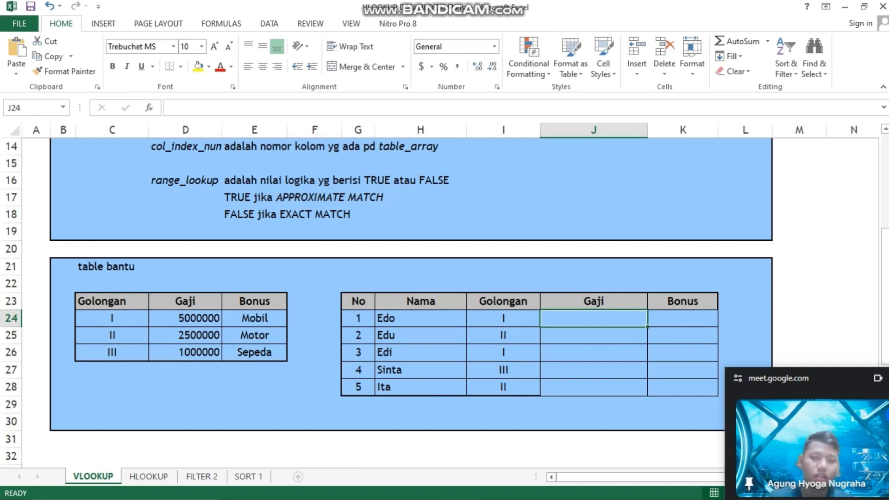
{"action": "type", "text": "=v"}
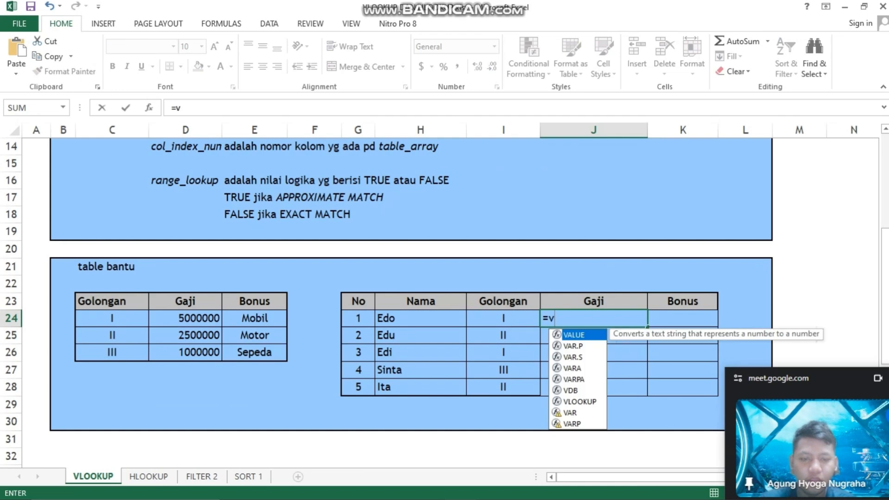
{"action": "type", "text": "lo"}
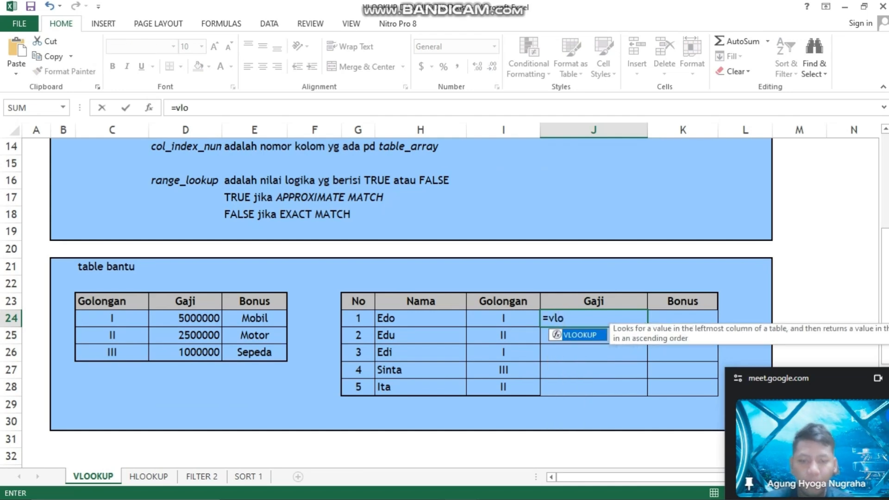
{"action": "key", "text": "Tab"}
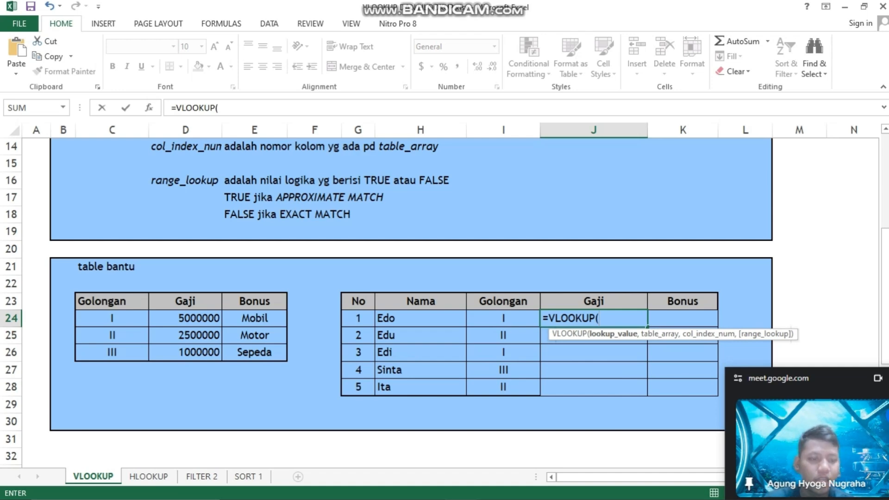
{"action": "key", "text": "Left"}
{"action": "type", "text": ","}
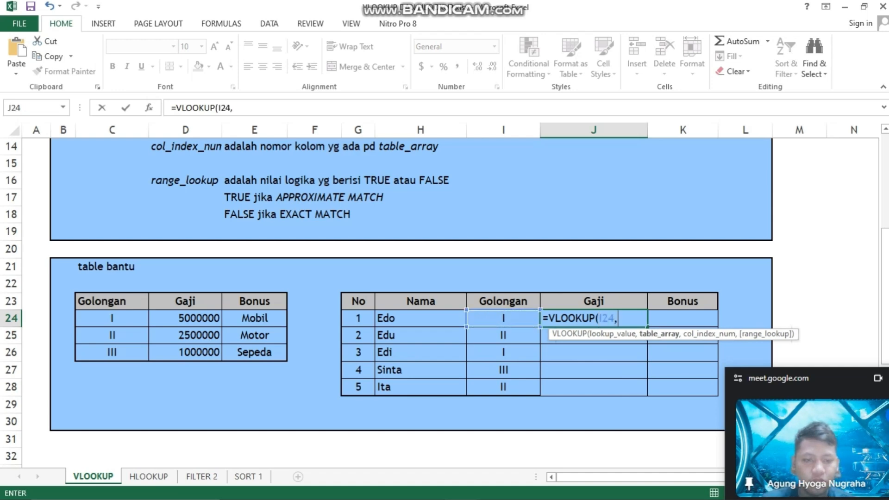
{"action": "left_click_drag", "start_coordinate": [112, 319], "coordinate": [275, 354]}
{"action": "type", "text": ","}
Make the table range in the J24 VLOOKUP formula absolute as $C$24:$E$26
{"action": "left_click", "coordinate": [618, 318]}
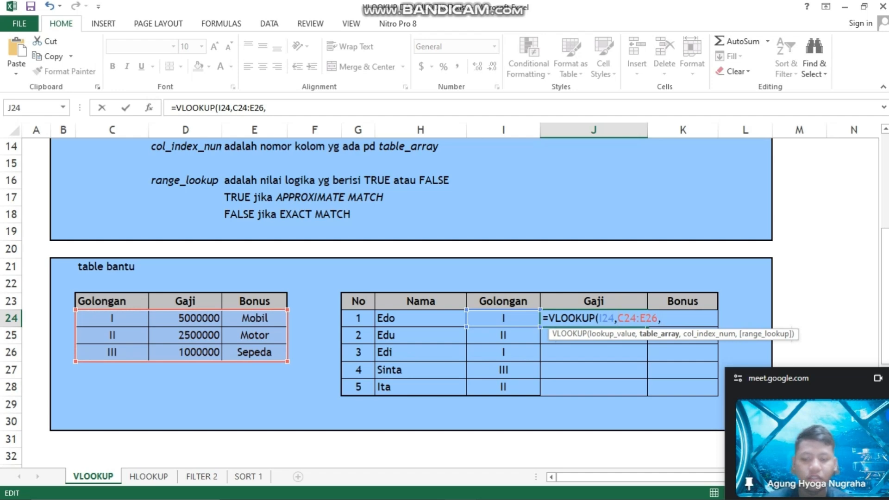
{"action": "type", "text": "$"}
{"action": "key", "text": "Right"}
{"action": "type", "text": "$"}
{"action": "key", "text": "Right"}
{"action": "key", "text": "Right"}
{"action": "key", "text": "Right"}
{"action": "type", "text": "$"}
{"action": "key", "text": "Right"}
{"action": "type", "text": "$"}
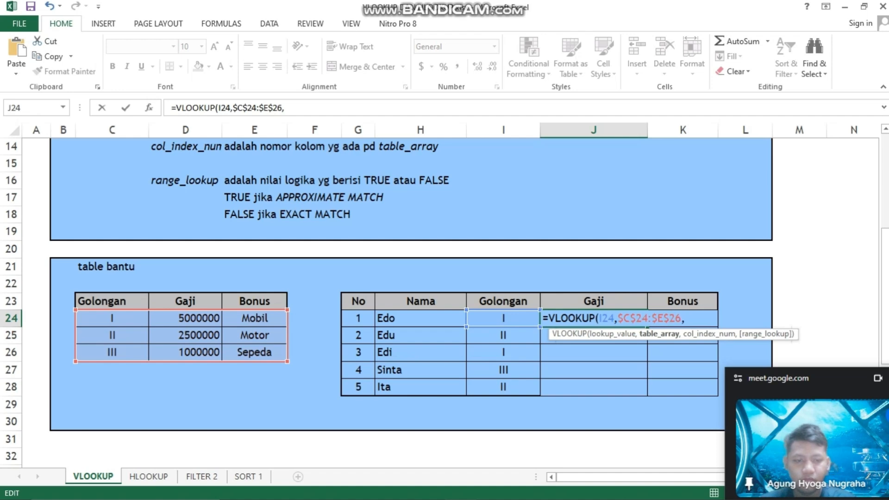
{"action": "key", "text": "Right"}
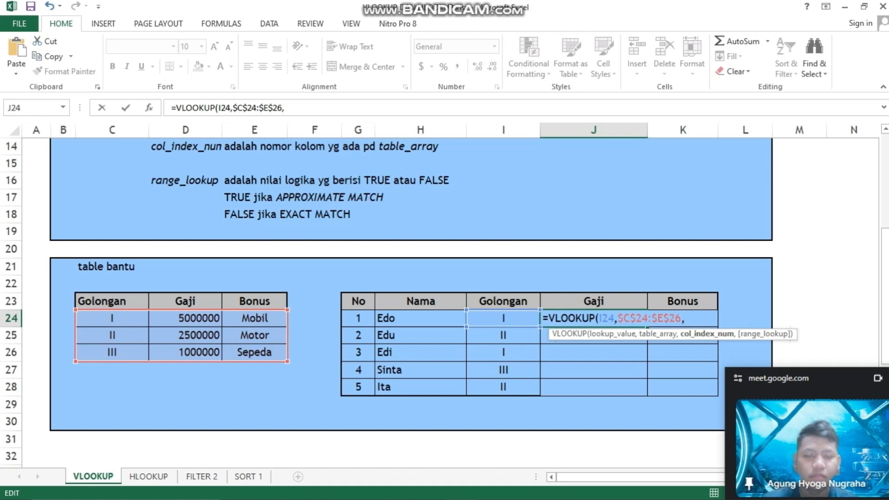
Complete the J24 formula with column index 2 and FALSE, and fill it down the Gaji column to J28
{"action": "type", "text": "2"}
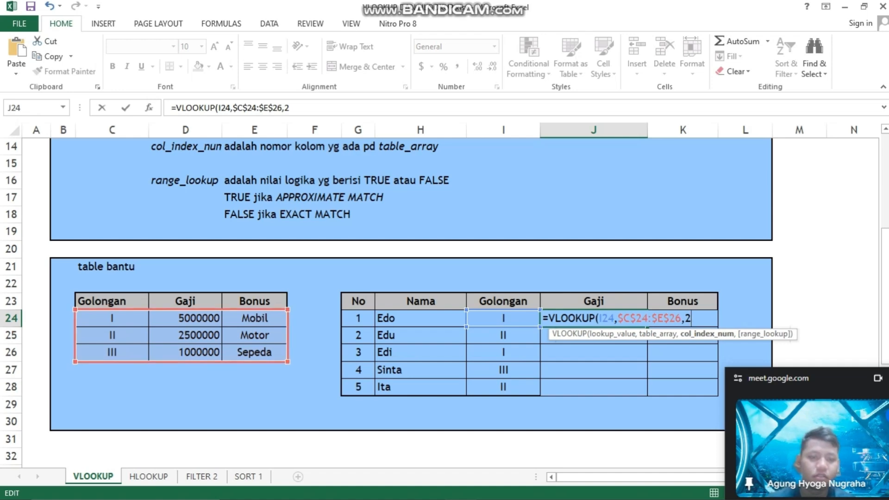
{"action": "type", "text": ",false"}
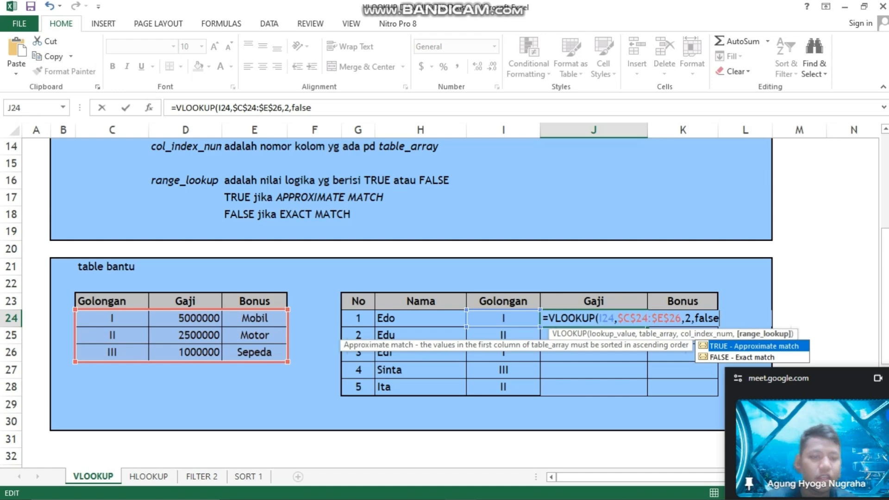
{"action": "type", "text": ")"}
{"action": "key", "text": "Return"}
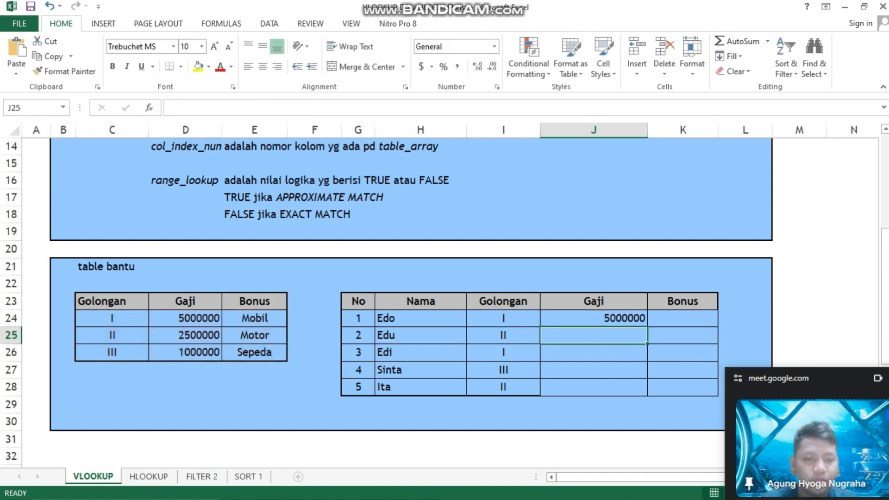
{"action": "left_click", "coordinate": [593, 318]}
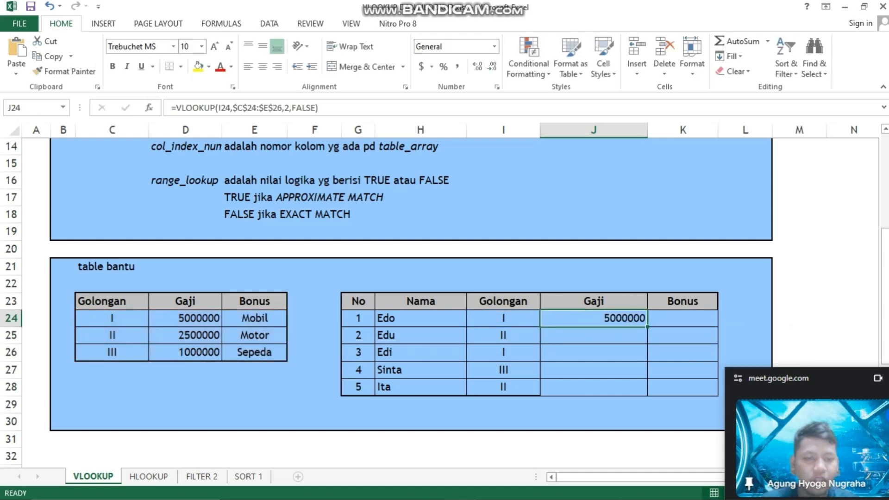
{"action": "double_click", "coordinate": [647, 326]}
Start a VLOOKUP formula in Bonus cell K24 with lookup value I24 and table range C24:E26
{"action": "left_click", "coordinate": [683, 318]}
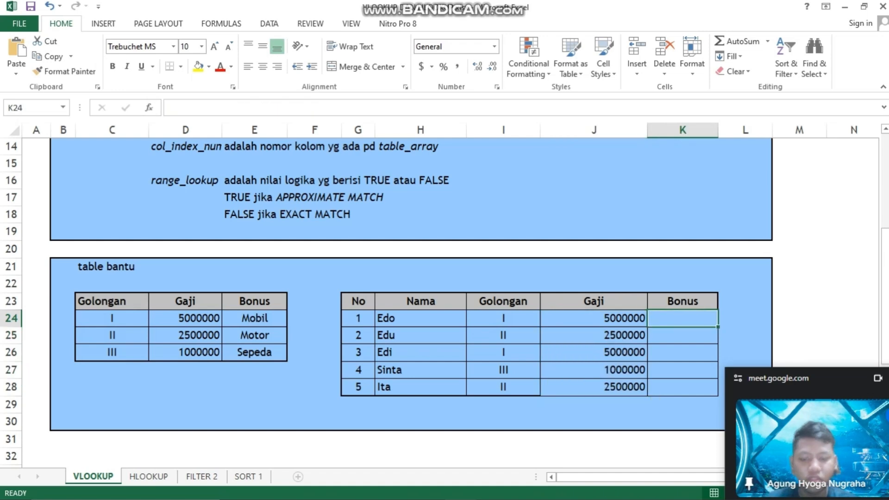
{"action": "type", "text": "=vloo"}
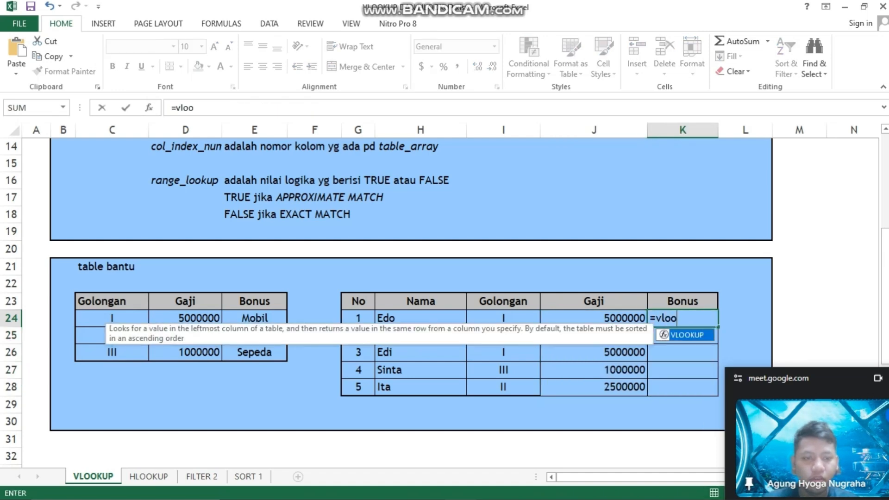
{"action": "key", "text": "Tab"}
{"action": "left_click", "coordinate": [503, 318]}
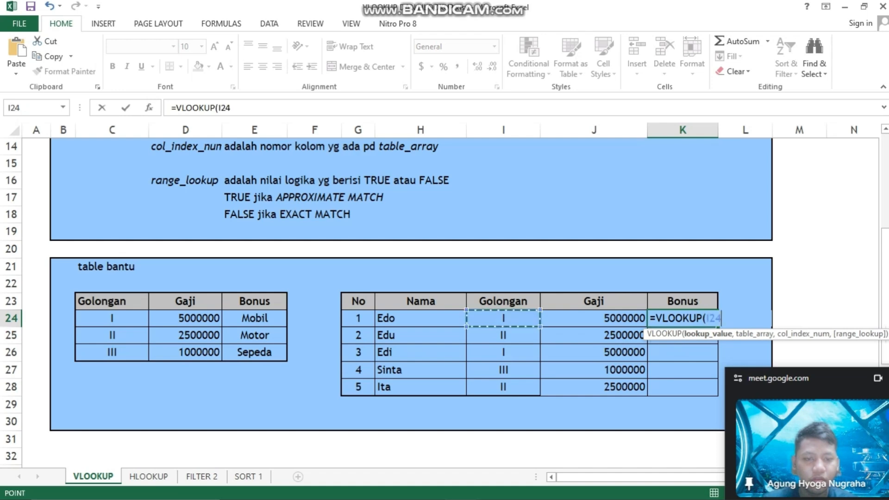
{"action": "type", "text": ","}
{"action": "left_click_drag", "start_coordinate": [112, 318], "coordinate": [280, 357]}
{"action": "type", "text": ","}
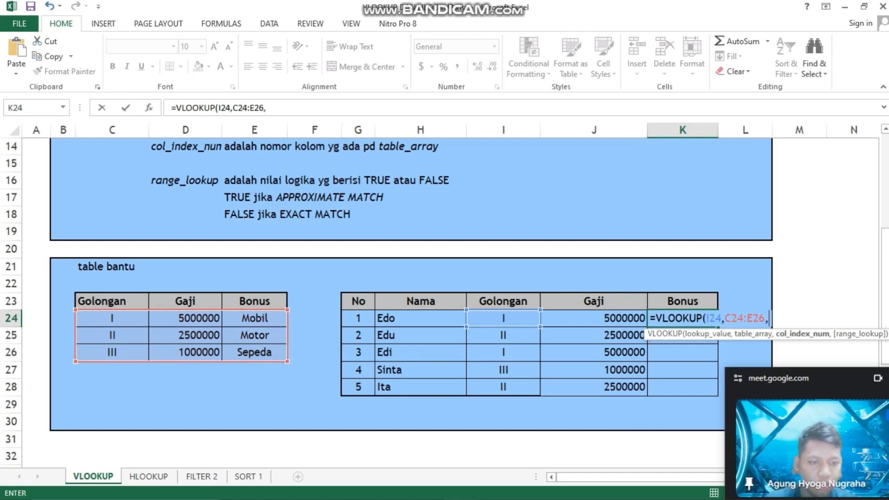
Make the table range in the K24 VLOOKUP formula absolute as $C$24:$E$26
{"action": "left_click", "coordinate": [725, 319]}
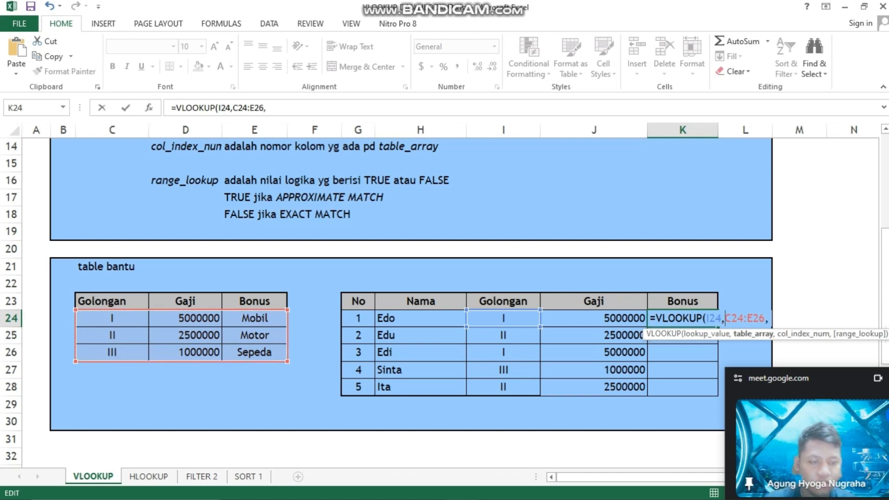
{"action": "type", "text": "$"}
{"action": "key", "text": "Right"}
{"action": "type", "text": "$"}
{"action": "key", "text": "Right"}
{"action": "key", "text": "Right"}
{"action": "key", "text": "Right"}
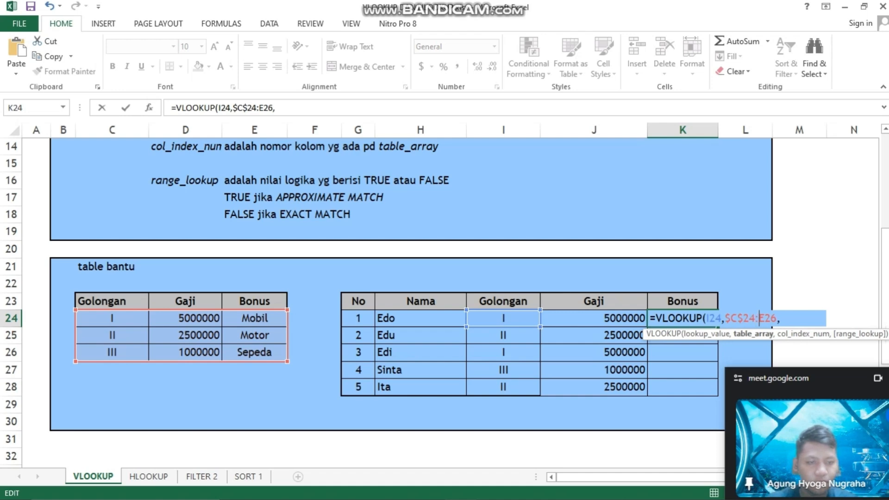
{"action": "type", "text": "$"}
{"action": "key", "text": "Right"}
{"action": "type", "text": "$"}
{"action": "key", "text": "Right"}
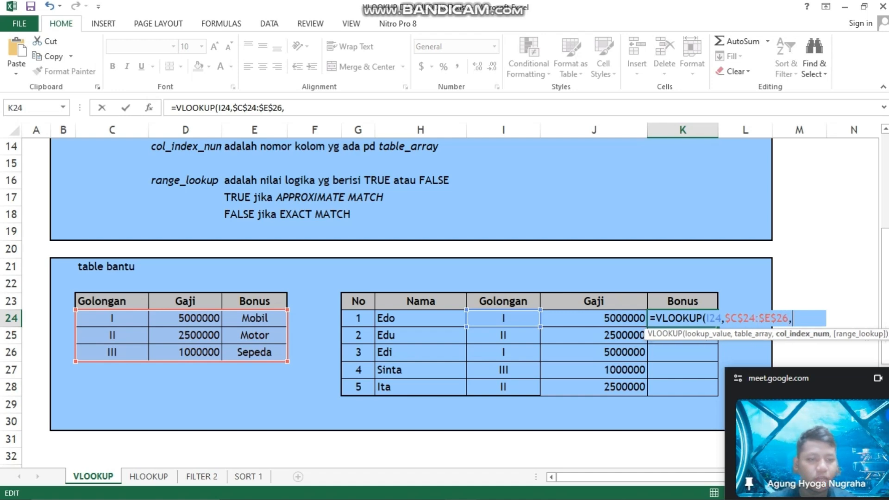
Complete the K24 formula with column index 3 and FALSE, and fill it down the Bonus column to K28
{"action": "type", "text": "3"}
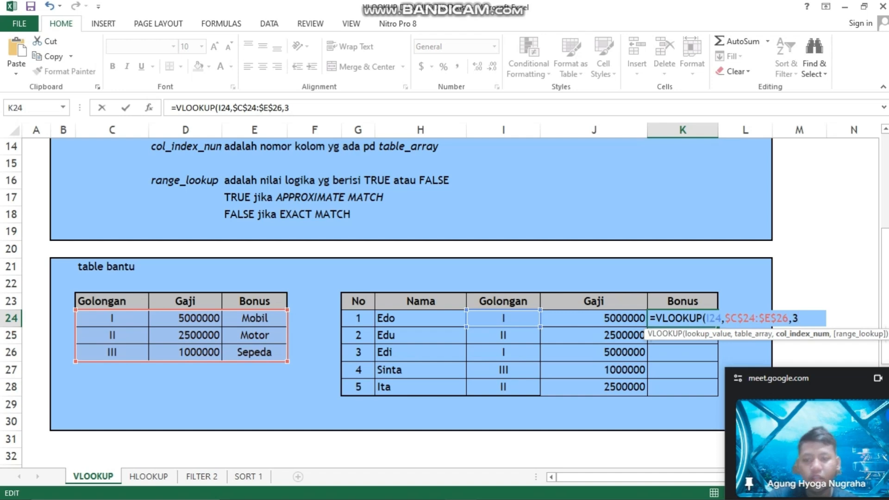
{"action": "type", "text": ","}
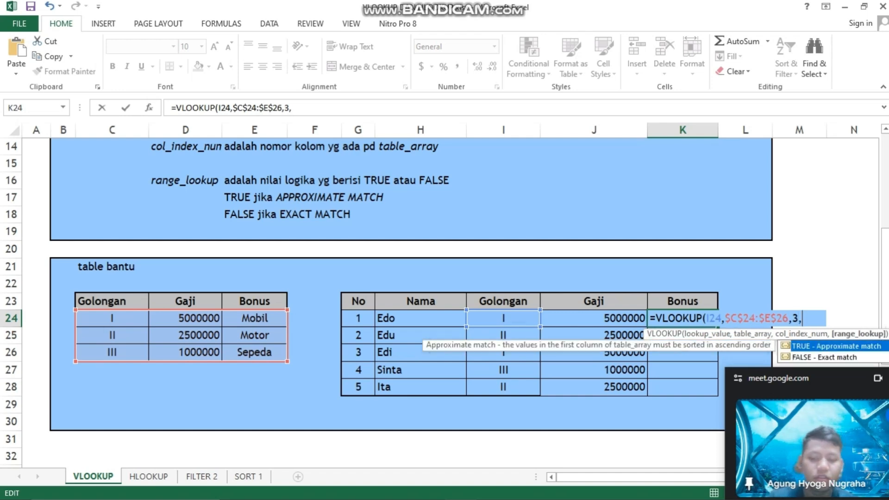
{"action": "type", "text": "false"}
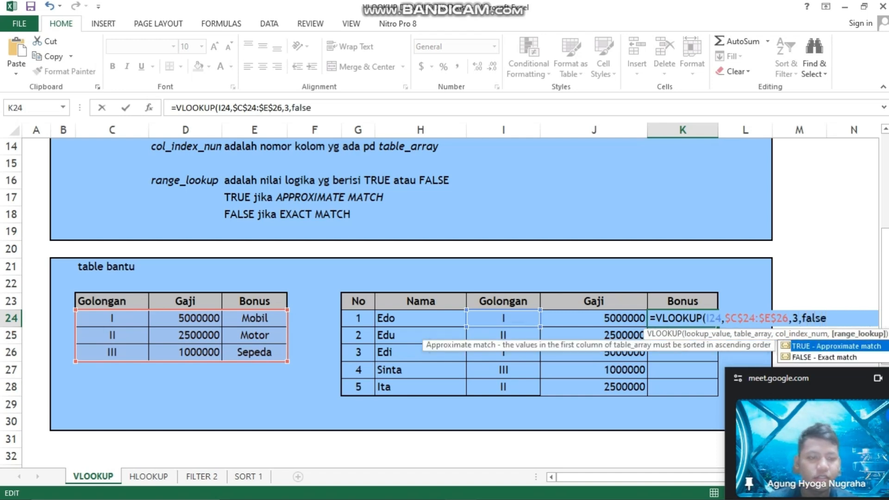
{"action": "key", "text": "Return"}
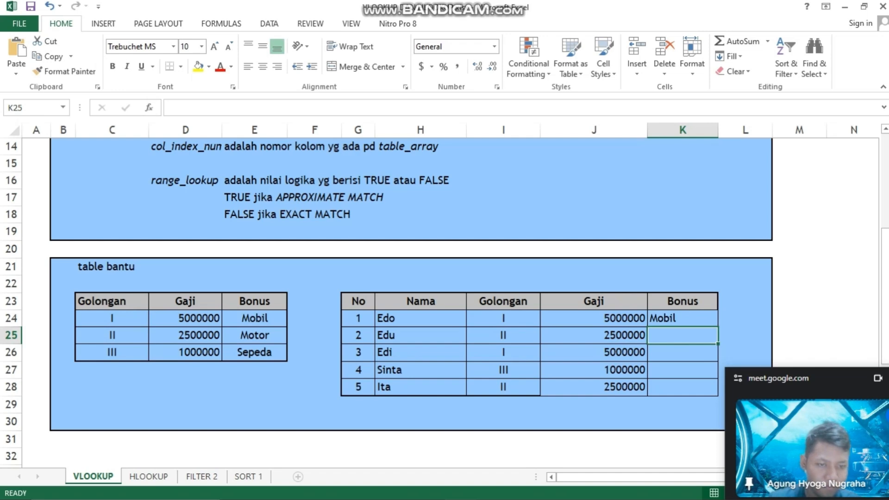
{"action": "left_click", "coordinate": [682, 318]}
{"action": "left_click_drag", "start_coordinate": [717, 327], "coordinate": [717, 394]}
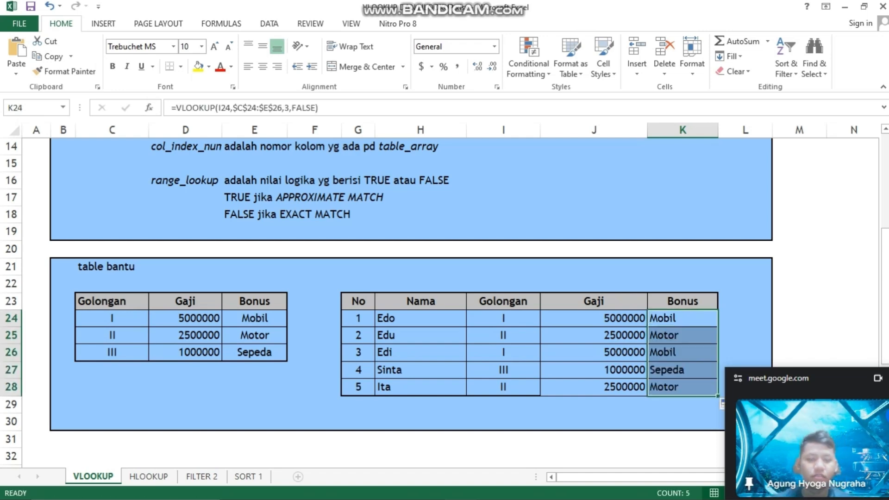
On the HLOOKUP sheet, start an HLOOKUP formula in Gaji cell K24 with lookup value J24 and table range D23:F25
{"action": "left_click", "coordinate": [149, 476]}
{"action": "scroll", "coordinate": [370, 300], "scroll_direction": "up", "scroll_amount": 4}
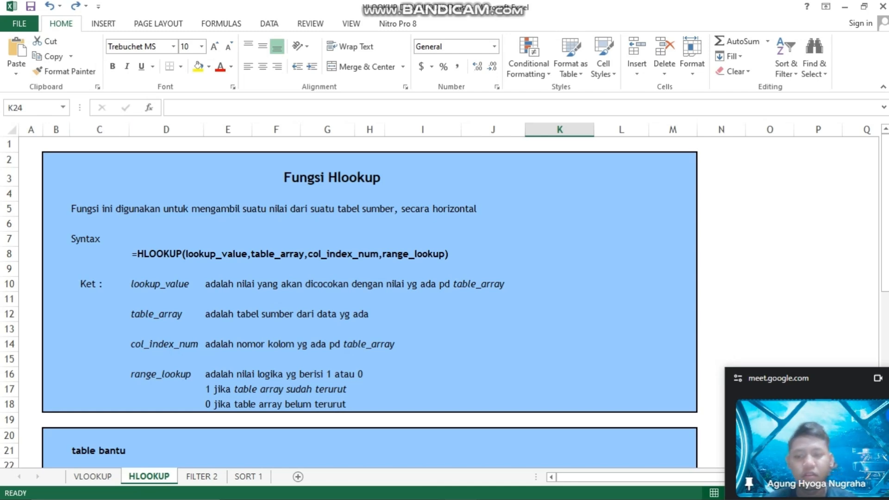
{"action": "left_click", "coordinate": [93, 477]}
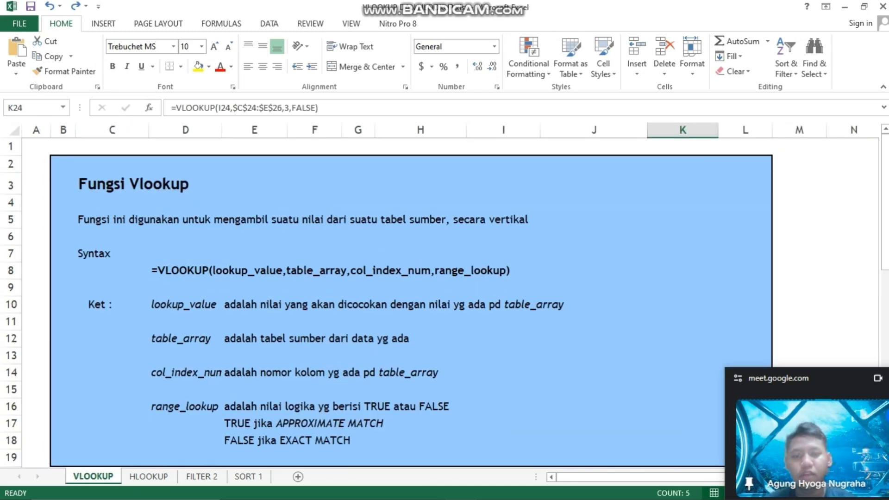
{"action": "left_click", "coordinate": [148, 476]}
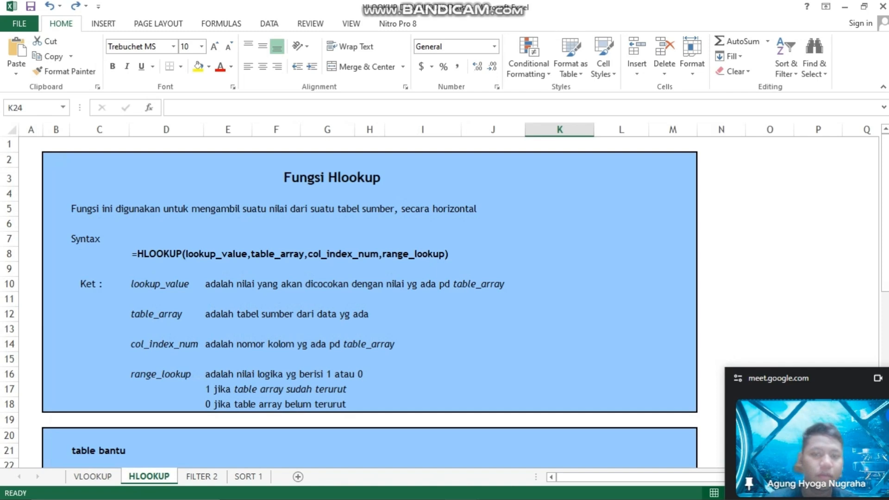
{"action": "left_click_drag", "start_coordinate": [885, 227], "coordinate": [885, 302]}
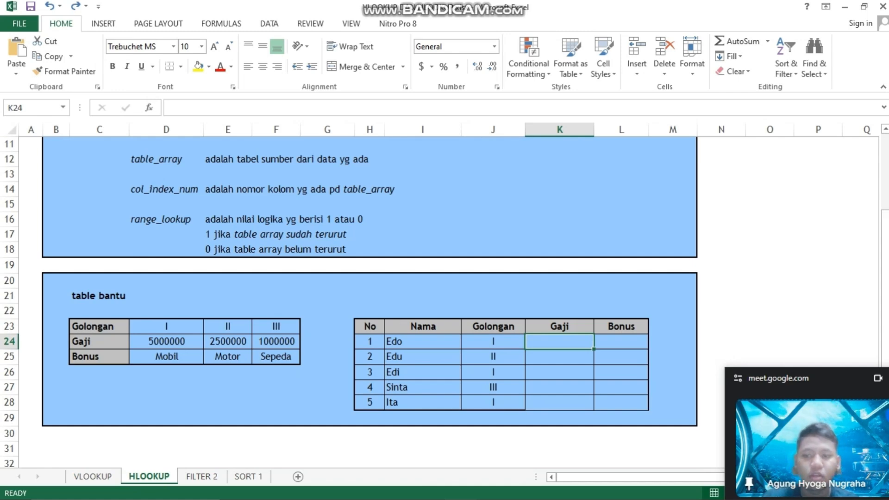
{"action": "type", "text": "=hloo"}
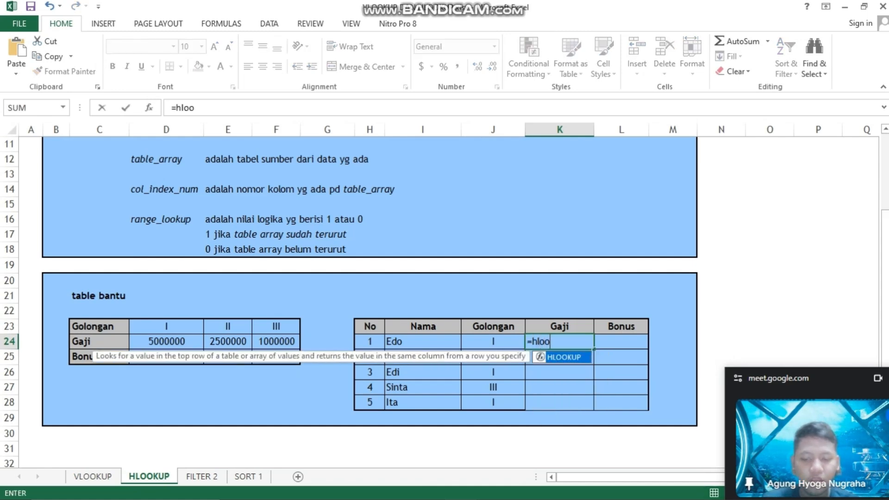
{"action": "key", "text": "Tab"}
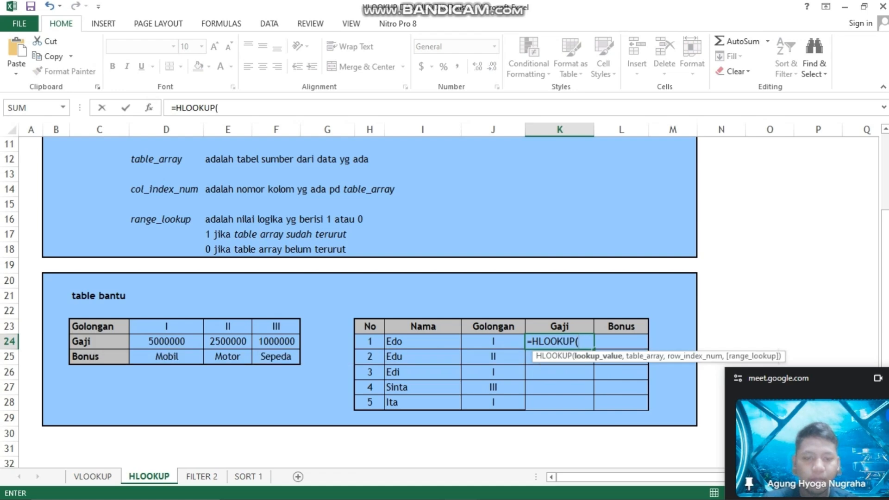
{"action": "left_click", "coordinate": [493, 342]}
{"action": "type", "text": ","}
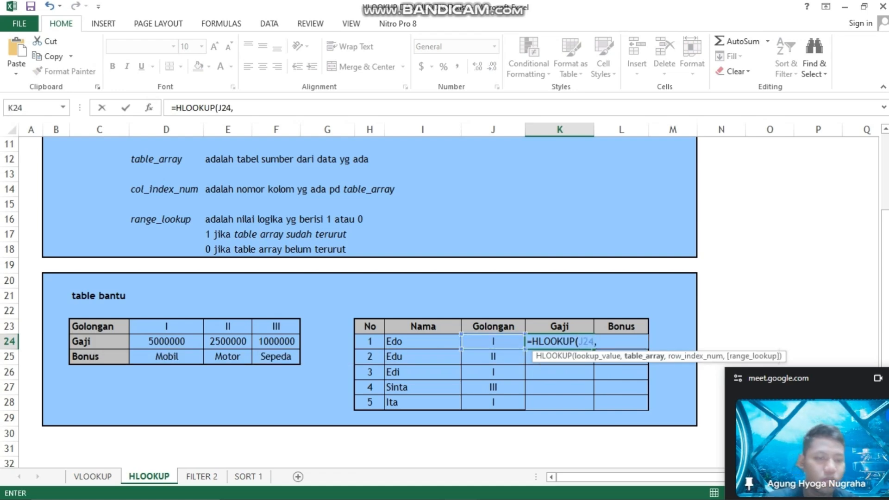
{"action": "left_click_drag", "start_coordinate": [166, 326], "coordinate": [299, 362]}
{"action": "type", "text": ","}
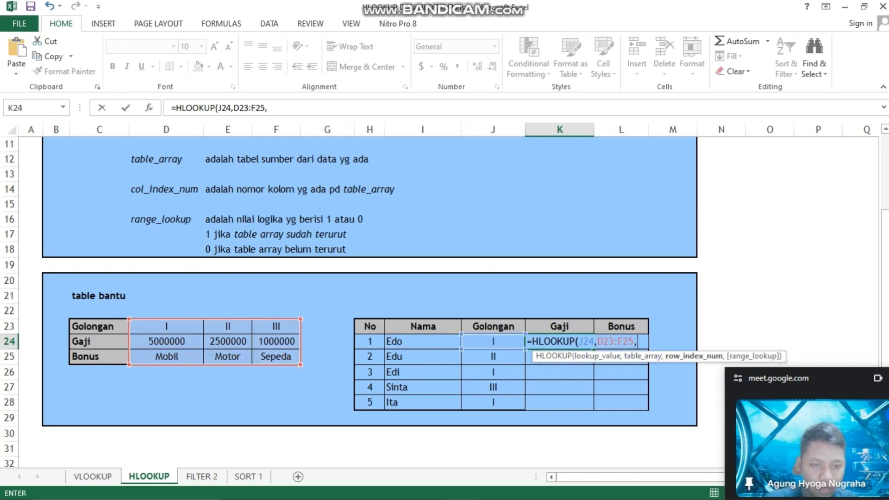
Make the table range in the K24 HLOOKUP formula absolute as $D$23:$F$25
{"action": "left_click", "coordinate": [594, 342]}
{"action": "key", "text": "Right"}
{"action": "type", "text": "$"}
{"action": "key", "text": "Right"}
{"action": "type", "text": "$"}
{"action": "key", "text": "Right"}
{"action": "key", "text": "Right"}
{"action": "key", "text": "Right"}
{"action": "type", "text": "$"}
{"action": "key", "text": "Right"}
{"action": "type", "text": "$"}
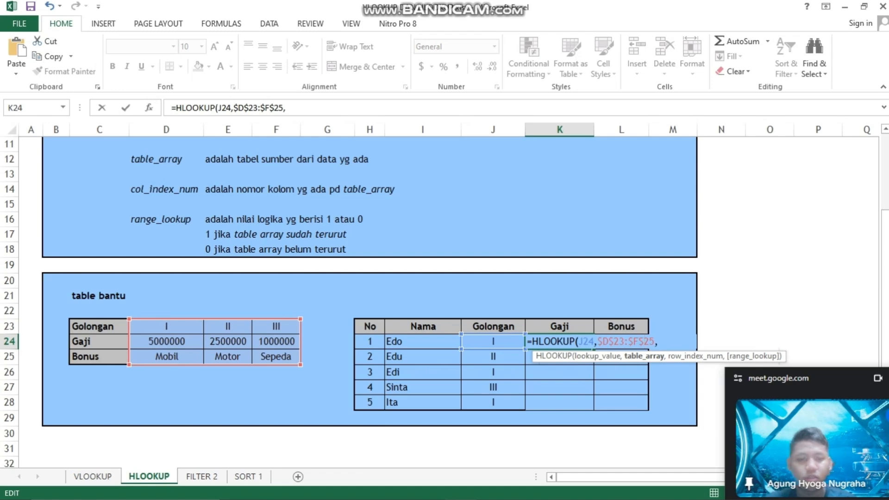
{"action": "key", "text": "Right"}
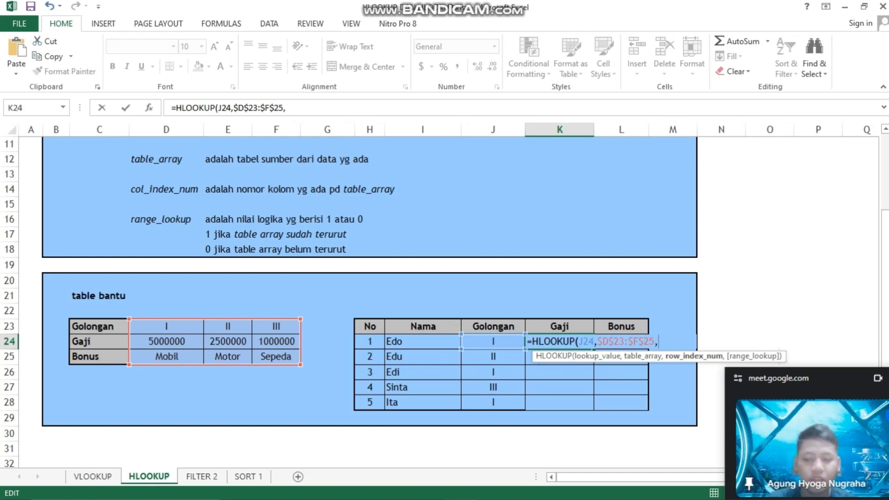
Complete the K24 HLOOKUP formula with row index 2 and FALSE, and fill it down the Gaji column to K28
{"action": "type", "text": "2"}
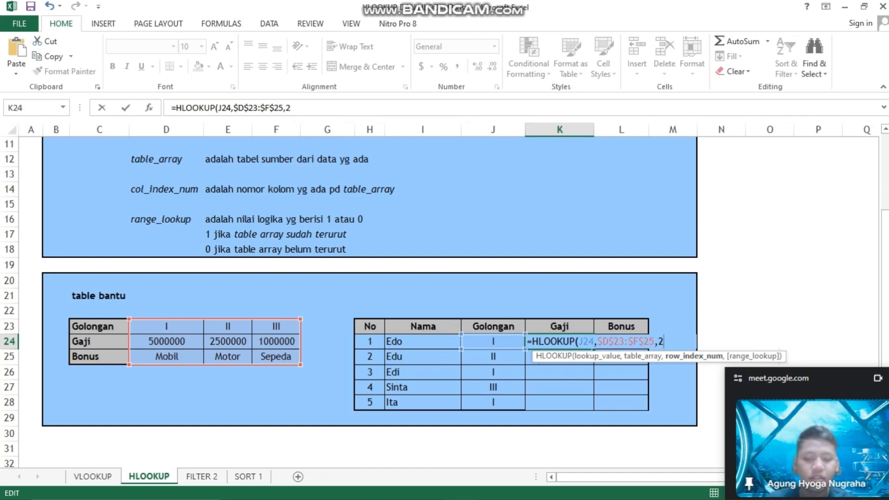
{"action": "type", "text": ",false"}
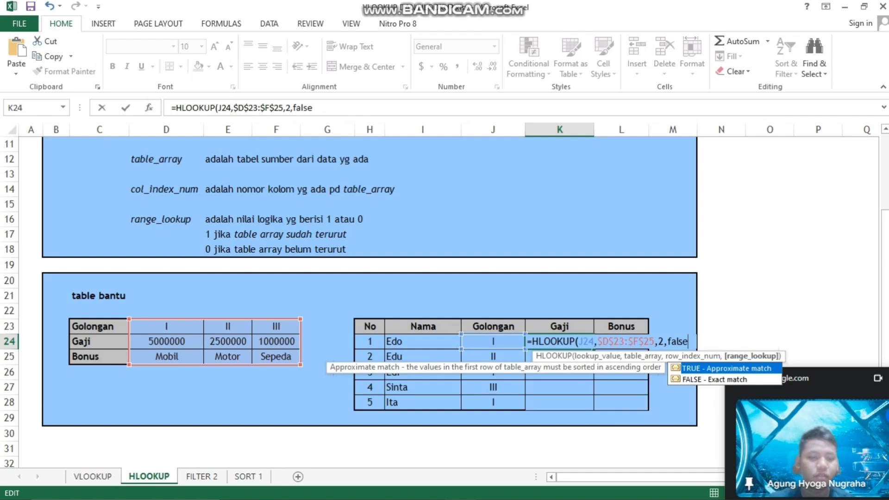
{"action": "key", "text": "ctrl+Return"}
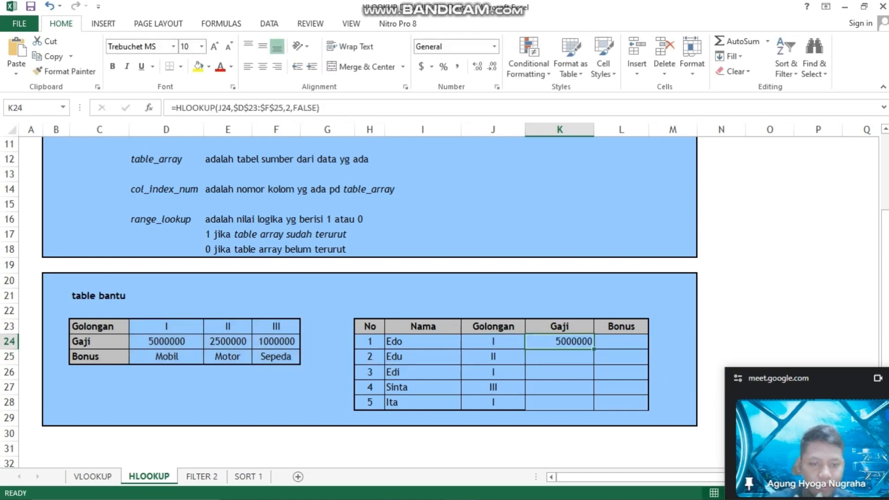
{"action": "double_click", "coordinate": [593, 349]}
Start an HLOOKUP formula in Bonus cell L24 with lookup value J24 and table range D23:F25
{"action": "left_click", "coordinate": [621, 342]}
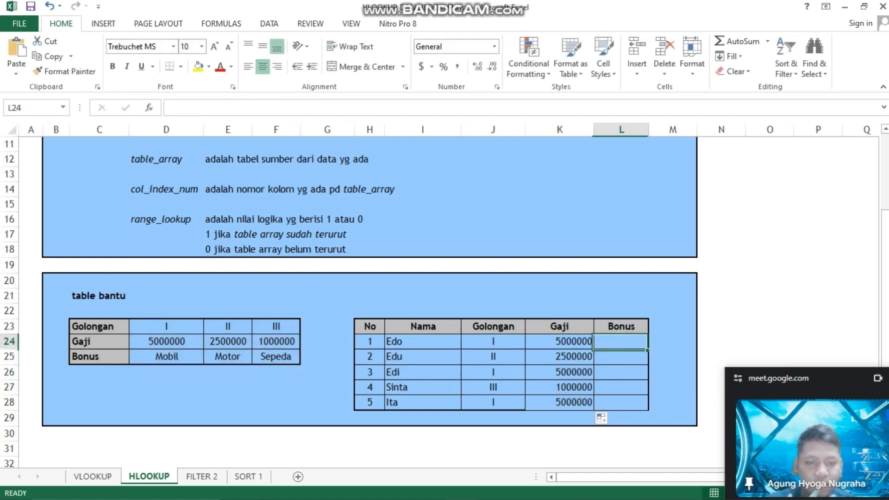
{"action": "type", "text": "="}
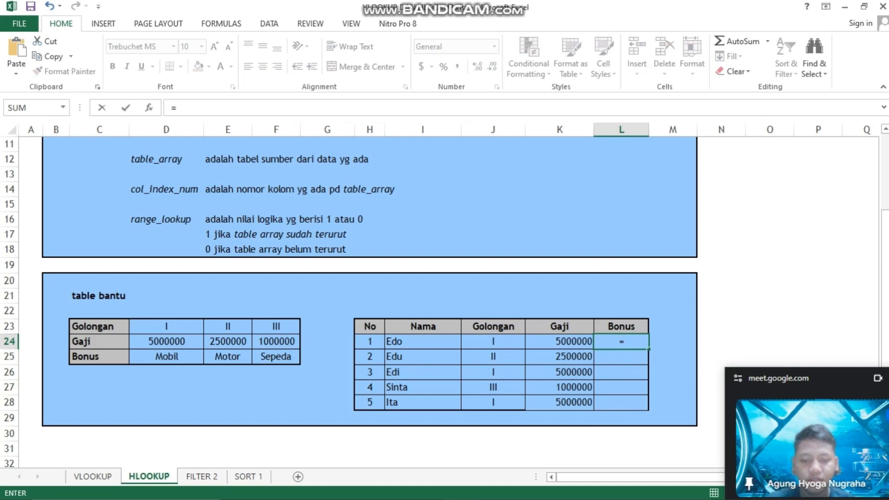
{"action": "type", "text": "hlook"}
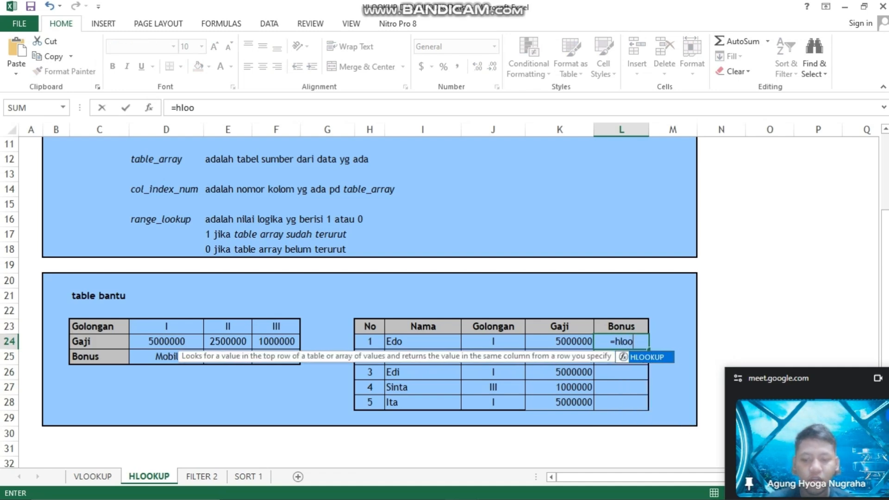
{"action": "key", "text": "Tab"}
{"action": "left_click", "coordinate": [493, 341]}
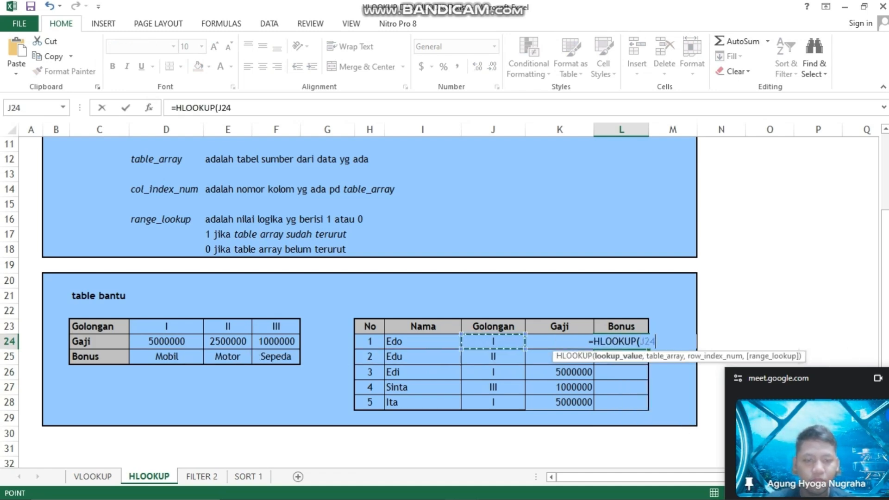
{"action": "type", "text": ","}
{"action": "left_click_drag", "start_coordinate": [166, 326], "coordinate": [283, 359]}
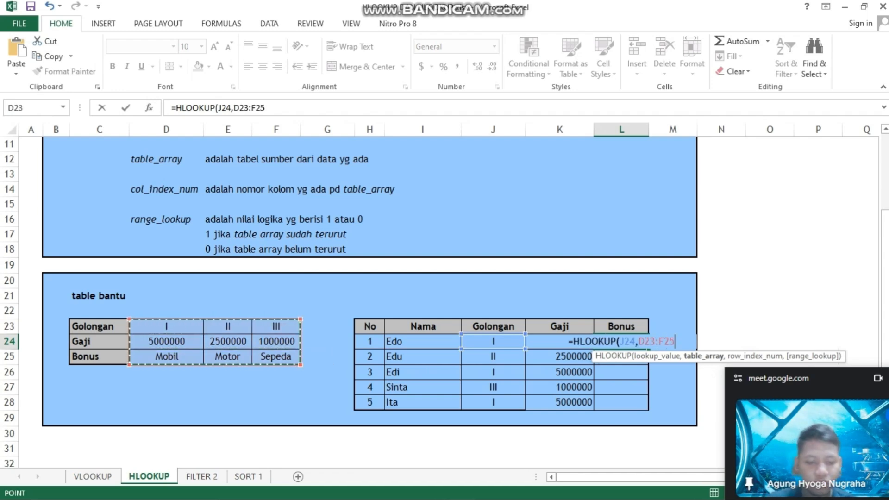
{"action": "type", "text": ","}
Make the table range in the L24 HLOOKUP formula absolute as $D$23:$F$25
{"action": "left_click", "coordinate": [637, 341]}
{"action": "type", "text": "$D"}
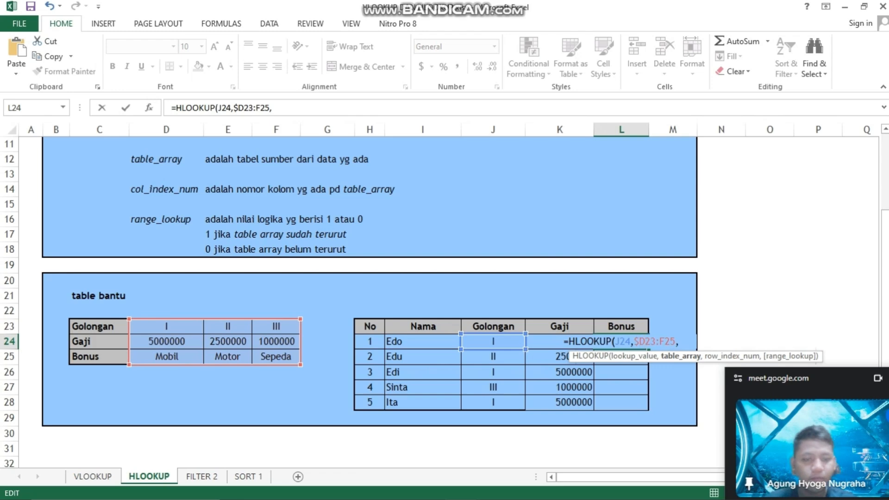
{"action": "type", "text": "$"}
{"action": "key", "text": "Right"}
{"action": "key", "text": "Right"}
{"action": "key", "text": "Right"}
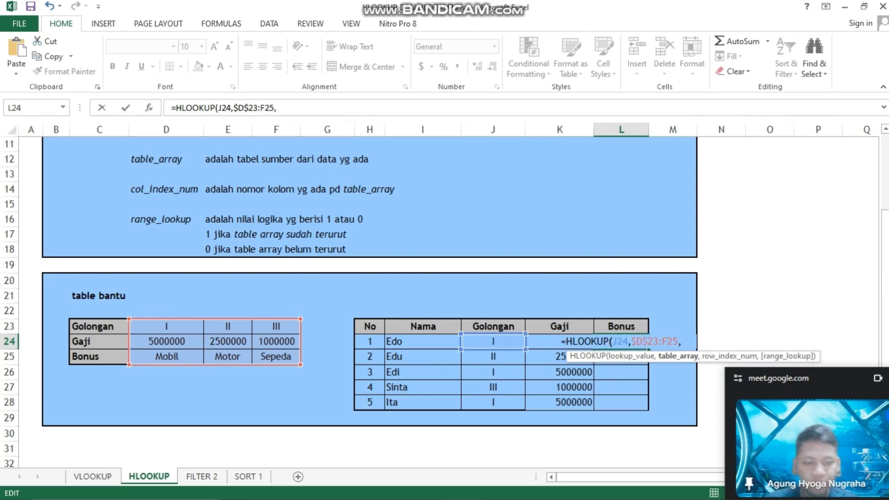
{"action": "type", "text": "$"}
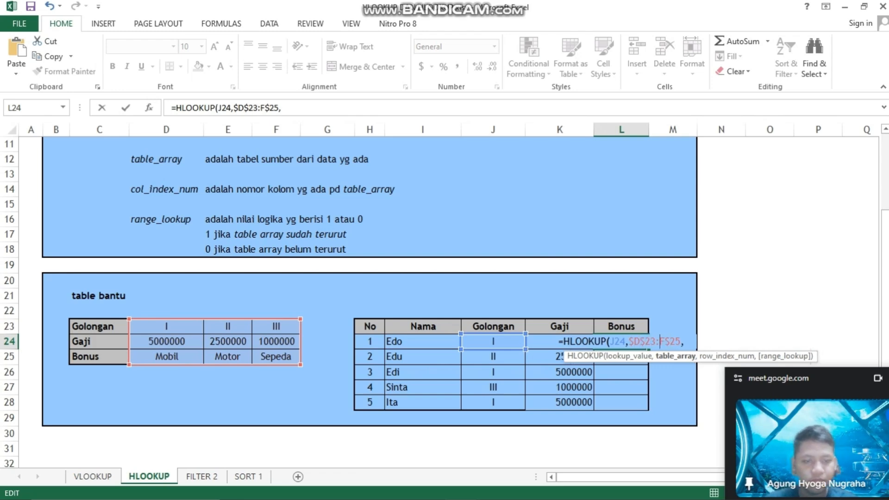
{"action": "key", "text": "Left"}
{"action": "key", "text": "Left"}
{"action": "type", "text": "$"}
{"action": "key", "text": "Right"}
{"action": "key", "text": "Right"}
{"action": "key", "text": "Right"}
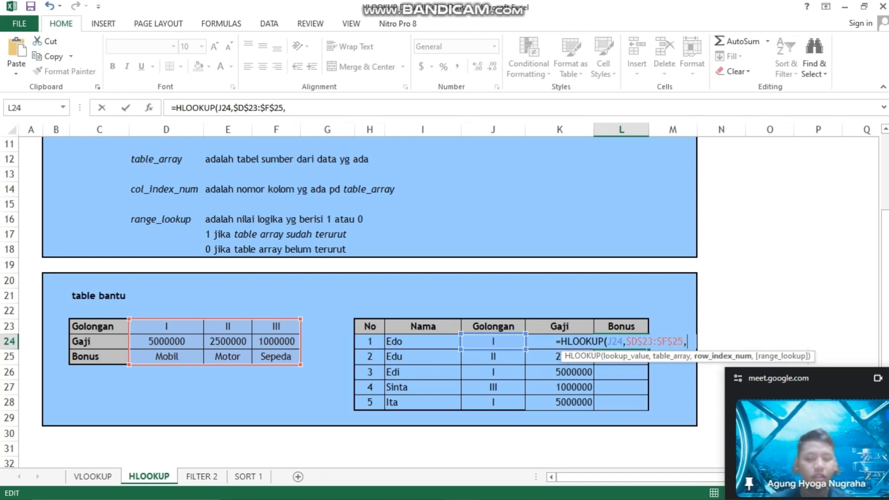
Complete the L24 formula with row index 3 and FALSE, and fill it down the Bonus column to L28
{"action": "type", "text": "3,false"}
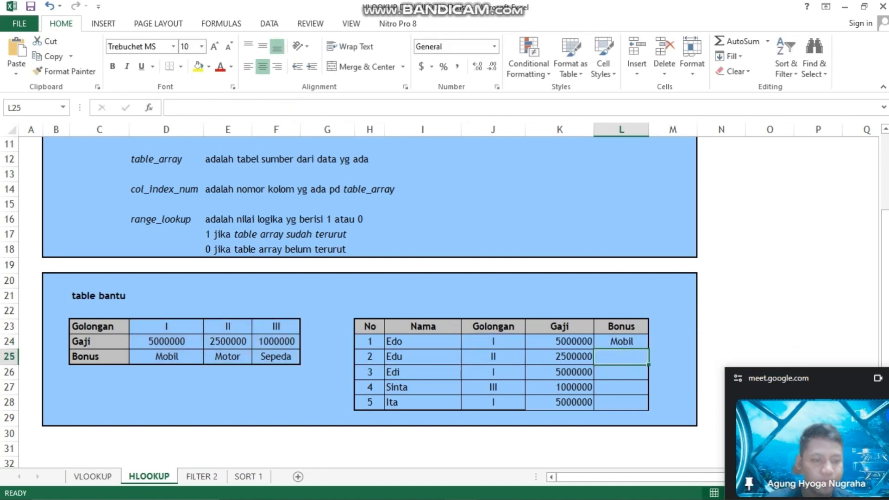
{"action": "right_click", "coordinate": [621, 345]}
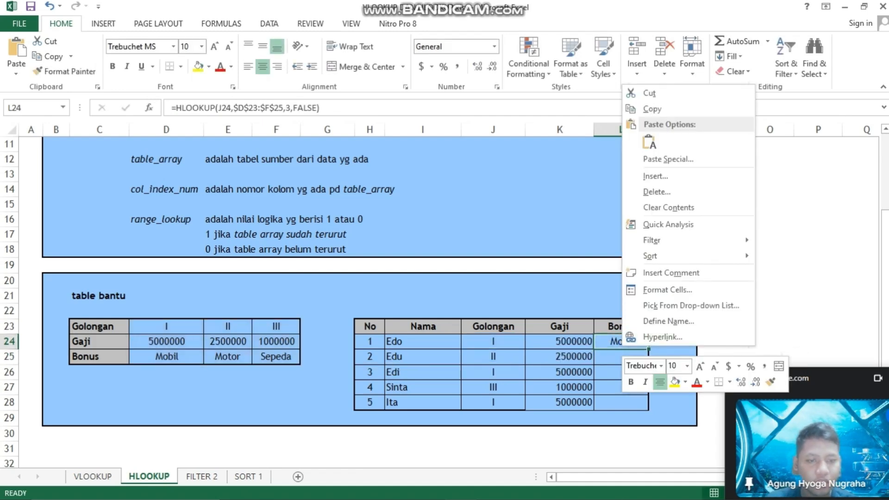
{"action": "key", "text": "Escape"}
{"action": "left_click_drag", "start_coordinate": [649, 348], "coordinate": [649, 410]}
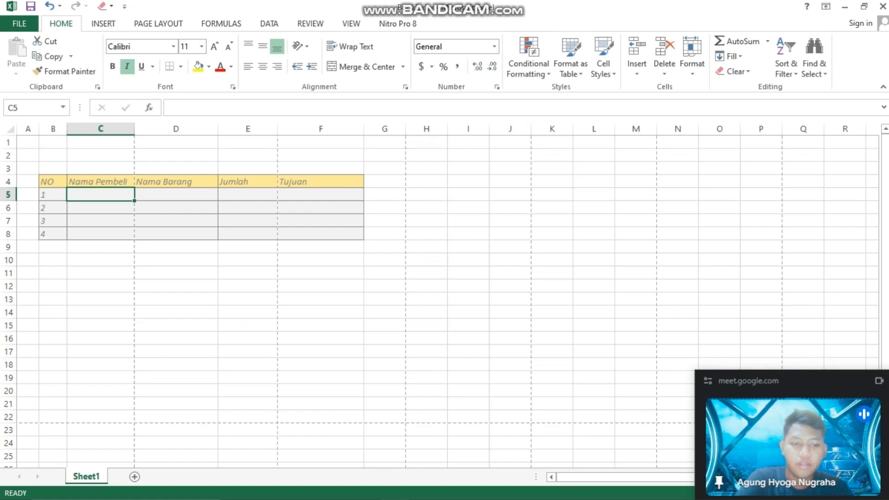
In the purchase table workbook, open the Quick Access Toolbar customization options and list the Commands Not in the Ribbon
{"action": "left_click", "coordinate": [19, 23]}
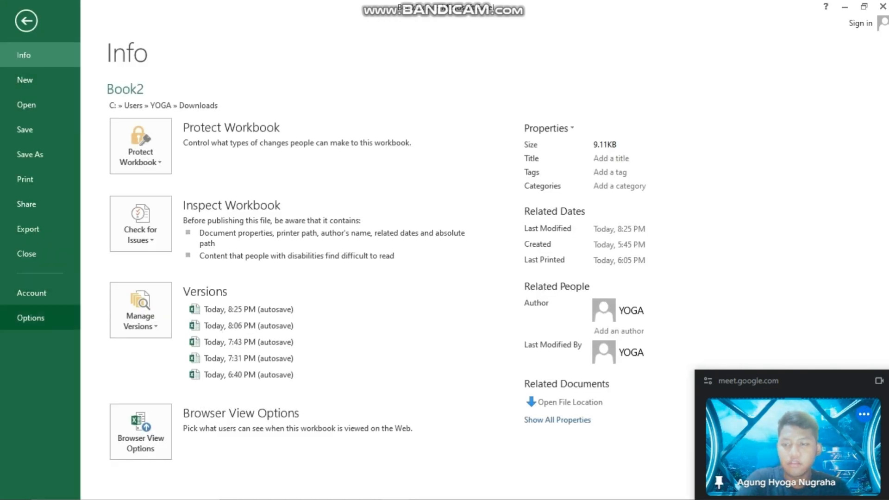
{"action": "left_click", "coordinate": [31, 317]}
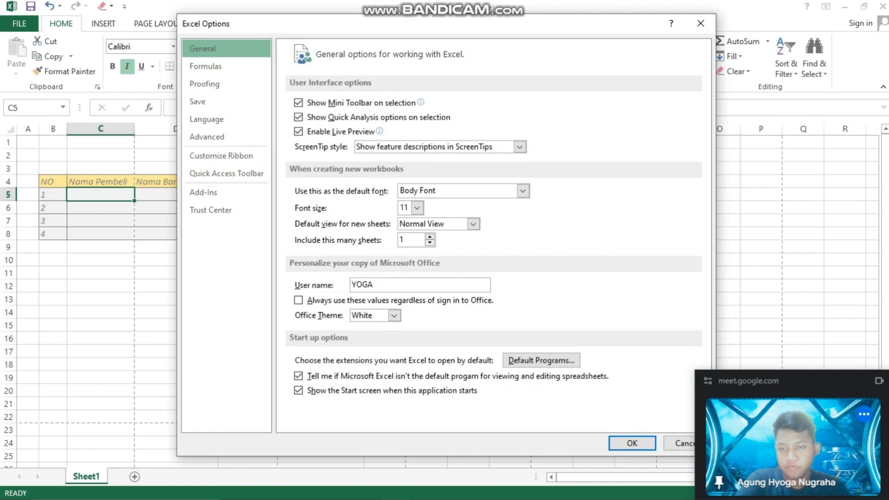
{"action": "left_click", "coordinate": [227, 173]}
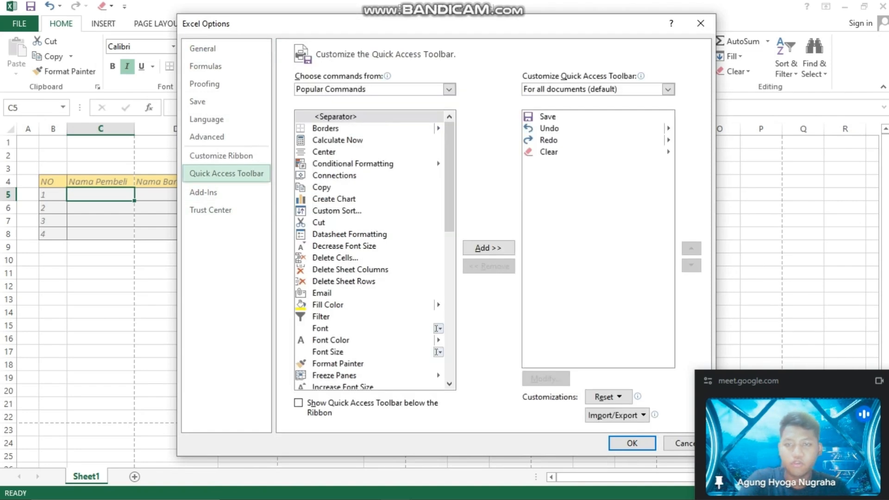
{"action": "left_click", "coordinate": [449, 89]}
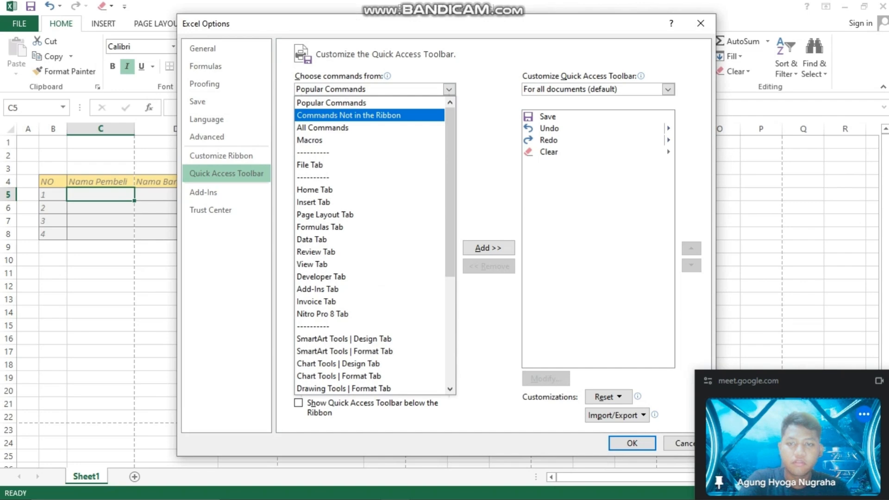
{"action": "left_click", "coordinate": [348, 115]}
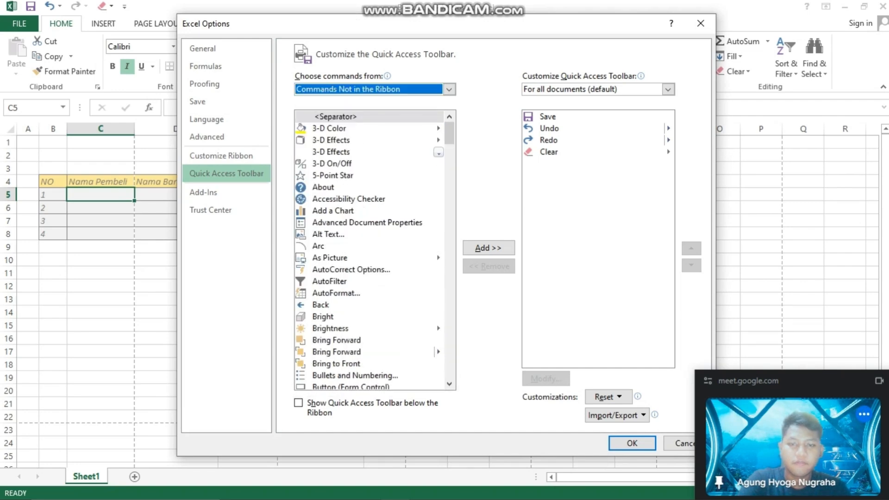
Add the Form... command to the Quick Access Toolbar and apply the options
{"action": "left_click", "coordinate": [349, 199]}
{"action": "key", "text": "f"}
{"action": "key", "text": "f"}
{"action": "key", "text": "f"}
{"action": "key", "text": "f"}
{"action": "key", "text": "f"}
{"action": "key", "text": "f"}
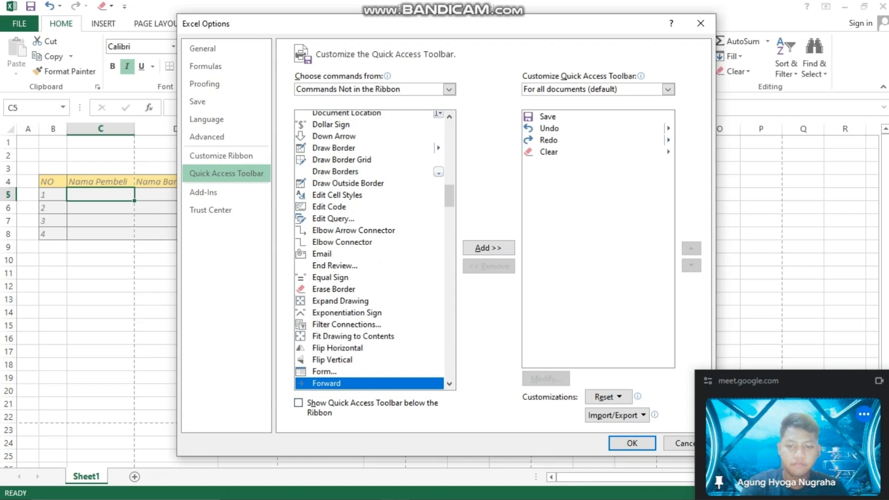
{"action": "key", "text": "Up"}
{"action": "key", "text": "Down"}
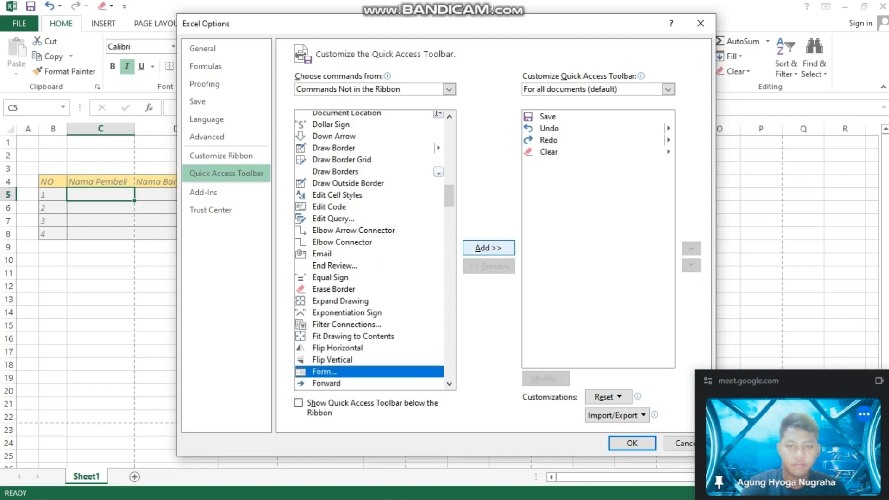
{"action": "key", "text": "Return"}
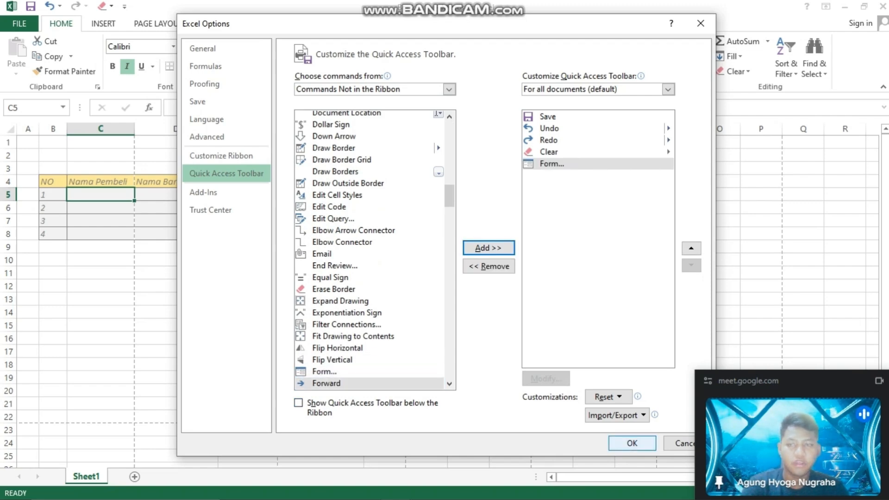
{"action": "left_click", "coordinate": [632, 443]}
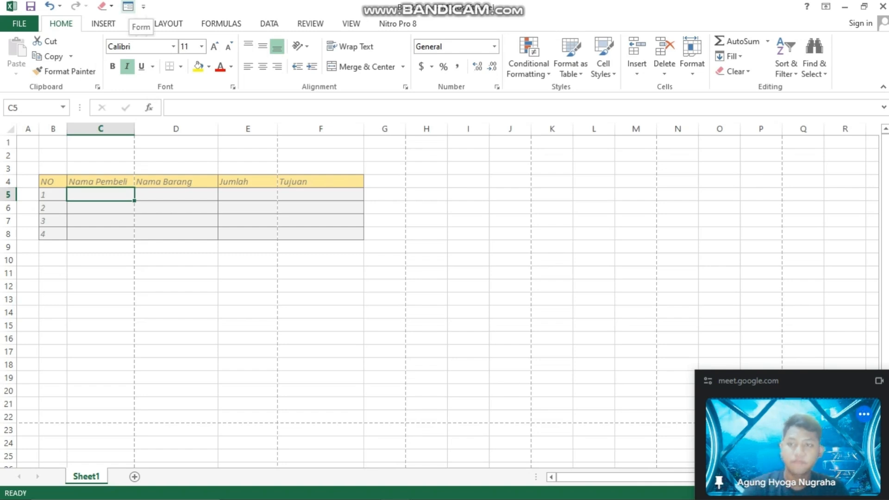
Open the data form and enter record 1 with the buyer's name, Nama Barang karpet, Jumlah 10 and Tujuan bandung
{"action": "left_click", "coordinate": [128, 6]}
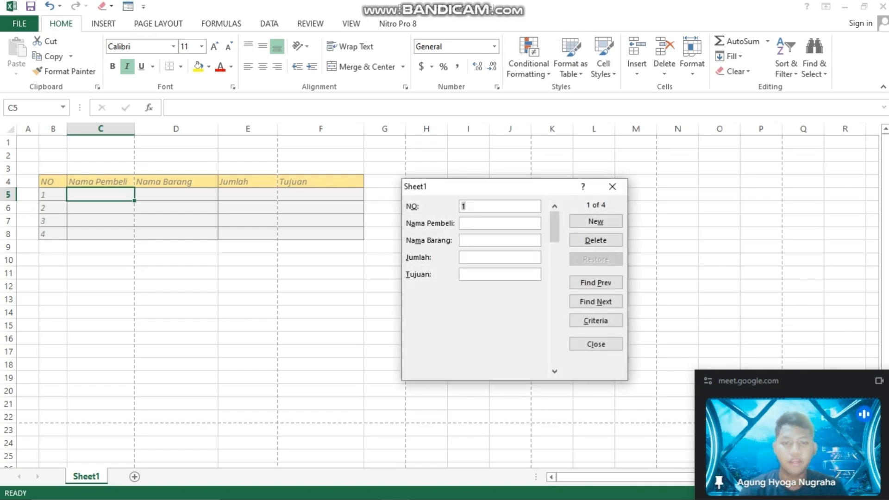
{"action": "left_click", "coordinate": [500, 223]}
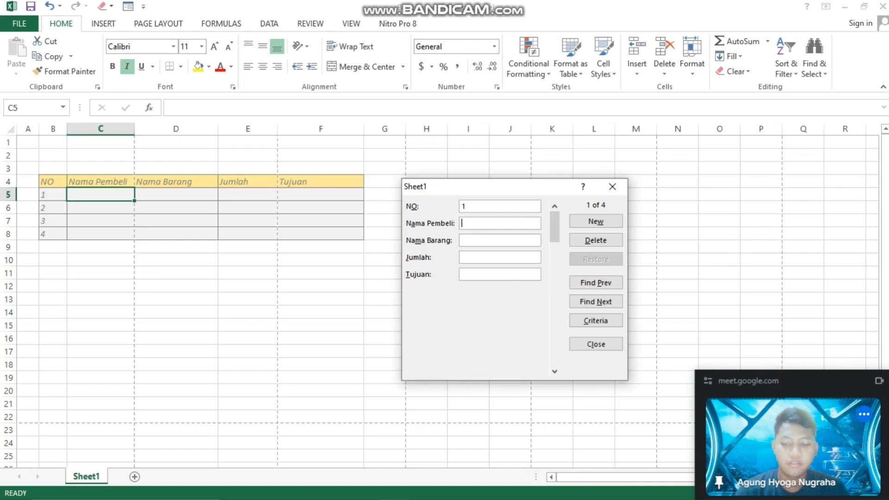
{"action": "type", "text": "zidan"}
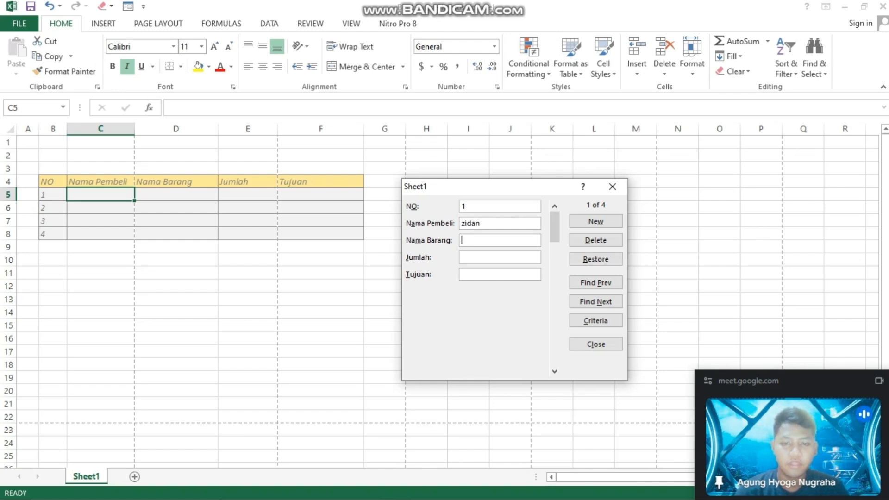
{"action": "type", "text": "karpet"}
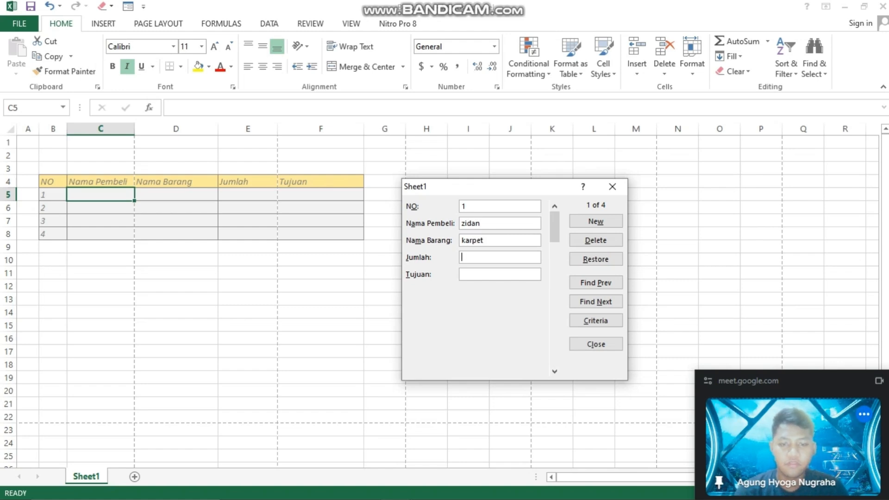
{"action": "type", "text": "10"}
{"action": "type", "text": "bandung"}
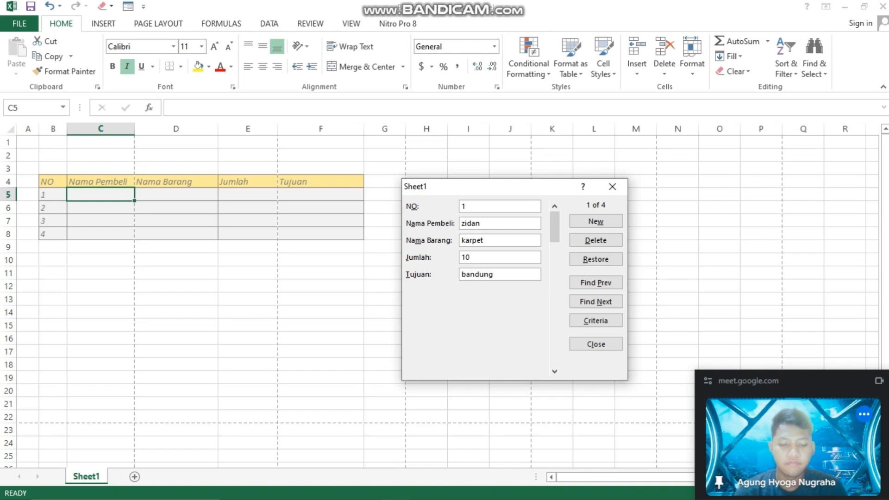
{"action": "key", "text": "Return"}
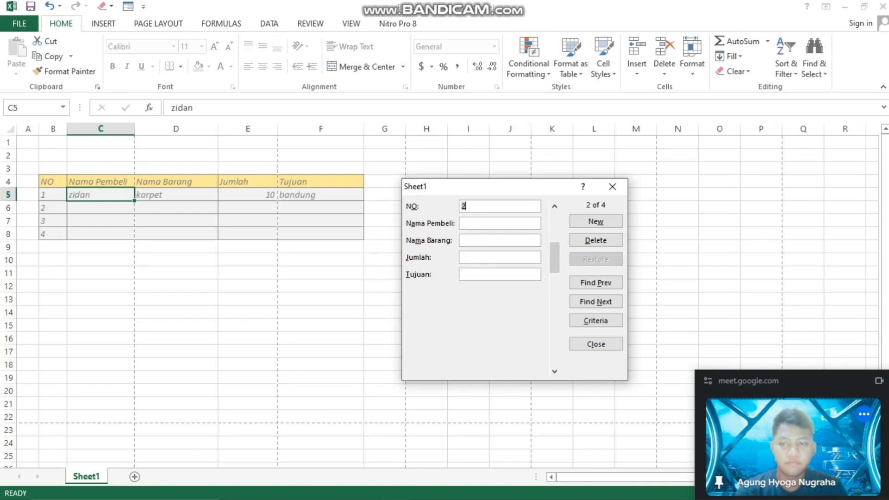
Enter record 2 in the data form with the buyer's name, Nama Barang selimut, Jumlah 20 and Tujuan bogor
{"action": "key", "text": "Tab"}
{"action": "type", "text": "dimas"}
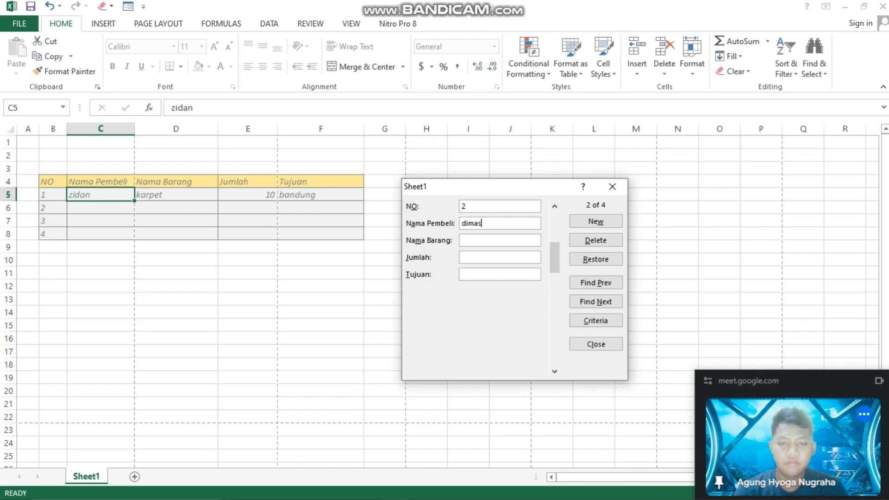
{"action": "key", "text": "Tab"}
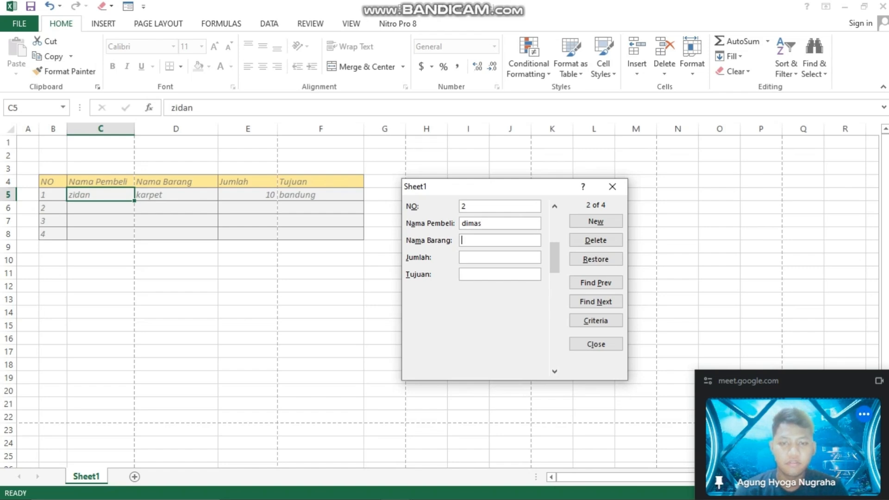
{"action": "type", "text": "selimut"}
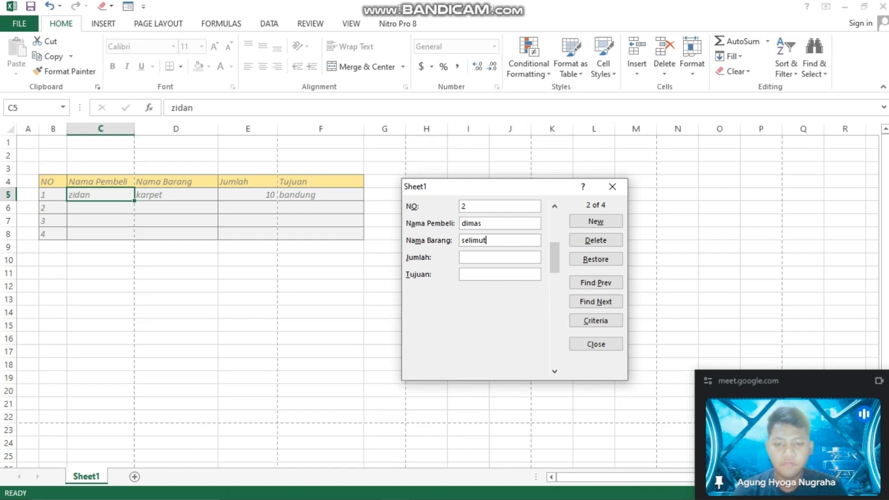
{"action": "type", "text": "20"}
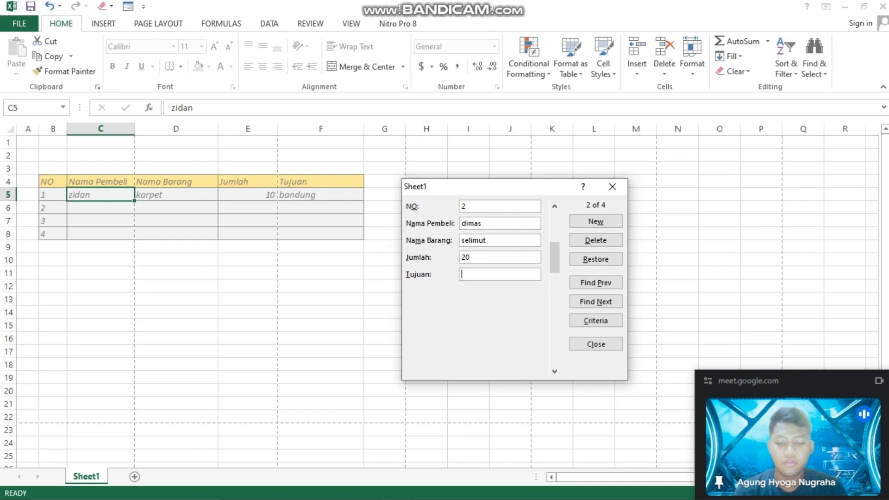
{"action": "type", "text": "bogor"}
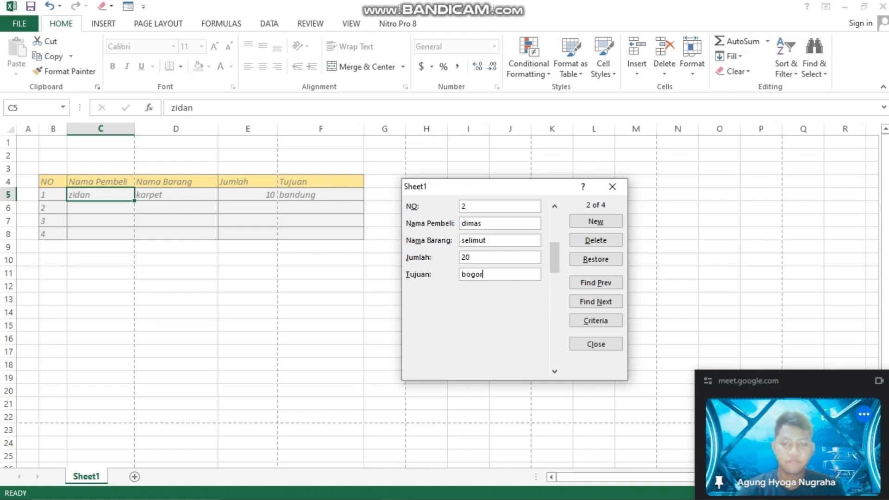
{"action": "key", "text": "Return"}
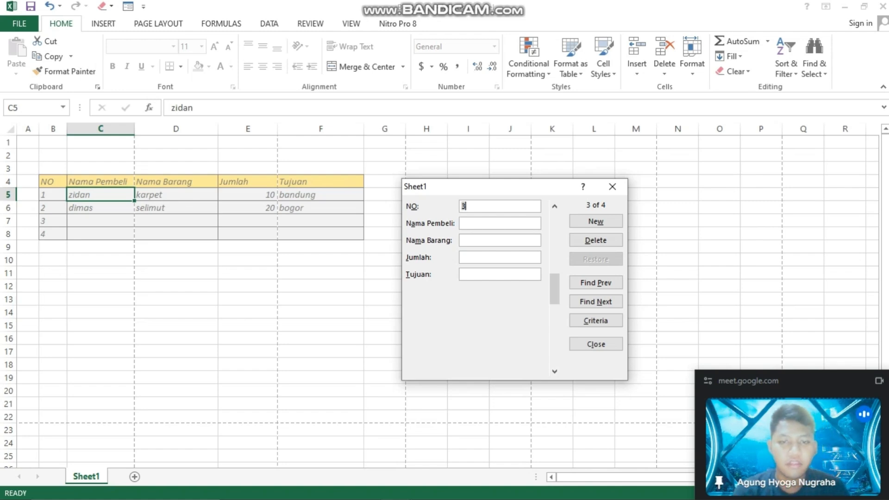
{"action": "left_click", "coordinate": [462, 223]}
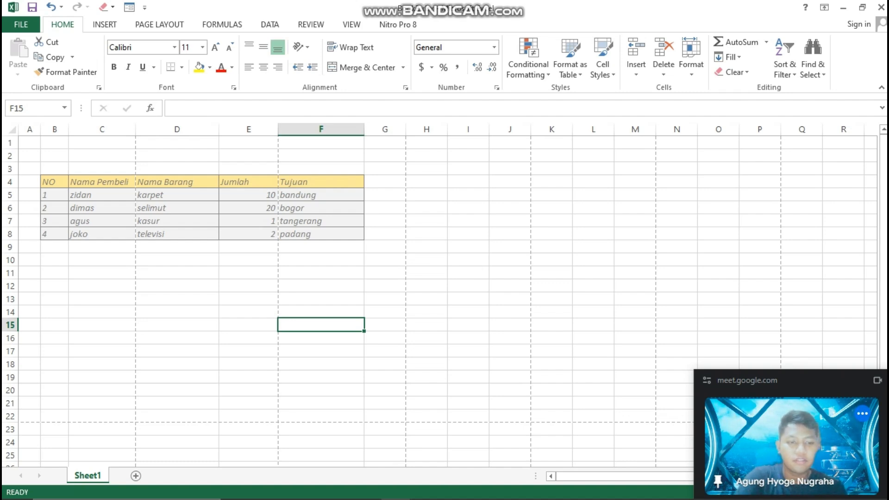
Sort the table rows A to Z by the Nama Pembeli cells C5:C8, expanding the selection to the adjacent columns
{"action": "left_click_drag", "start_coordinate": [102, 195], "coordinate": [102, 235]}
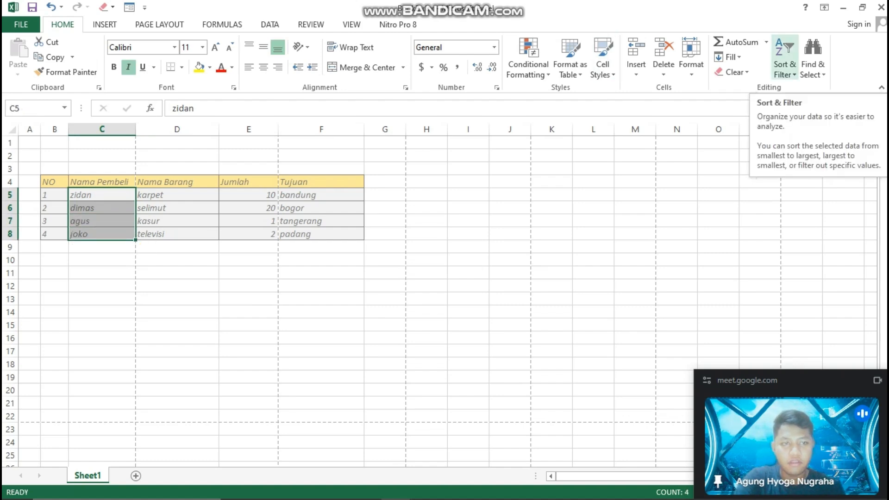
{"action": "left_click", "coordinate": [785, 68]}
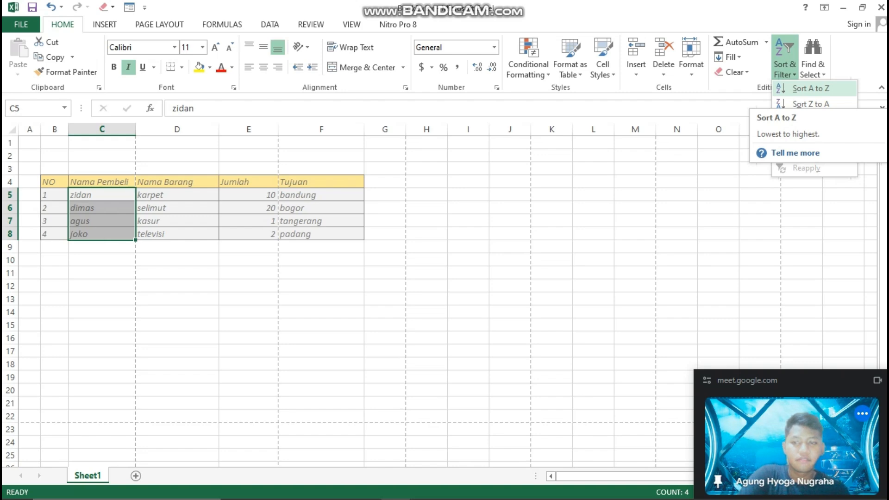
{"action": "left_click", "coordinate": [810, 88]}
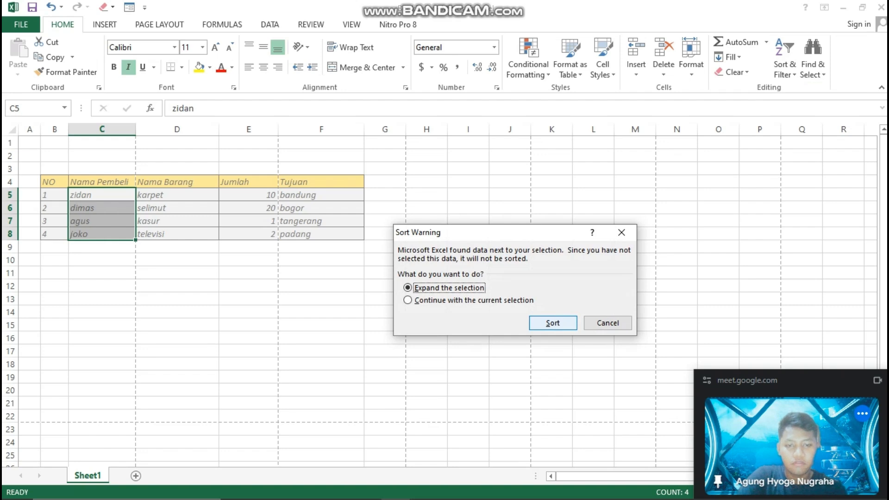
{"action": "key", "text": "Return"}
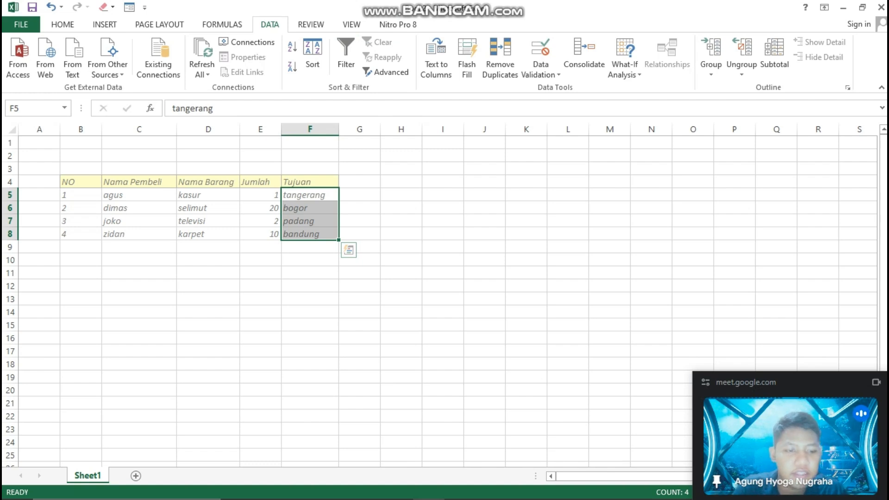
Open Data Validation for the Tujuan cells F5:F8 and set the allowed type to List
{"action": "left_click", "coordinate": [442, 221]}
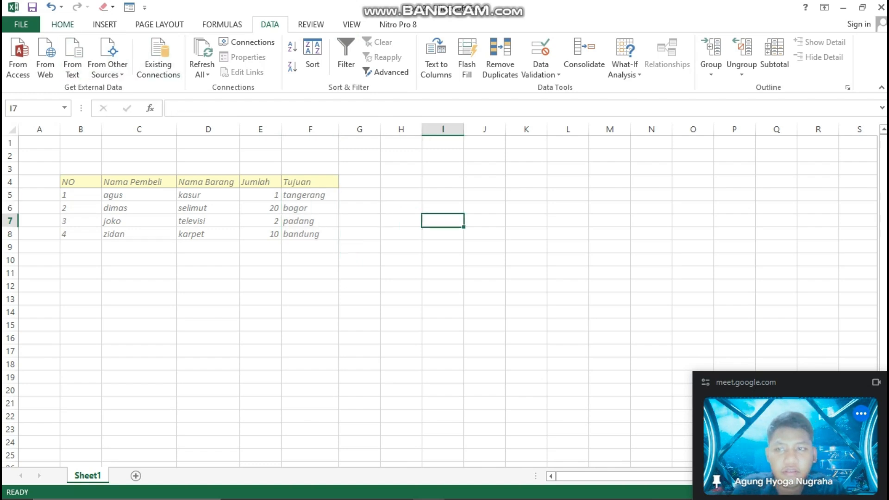
{"action": "left_click", "coordinate": [62, 24]}
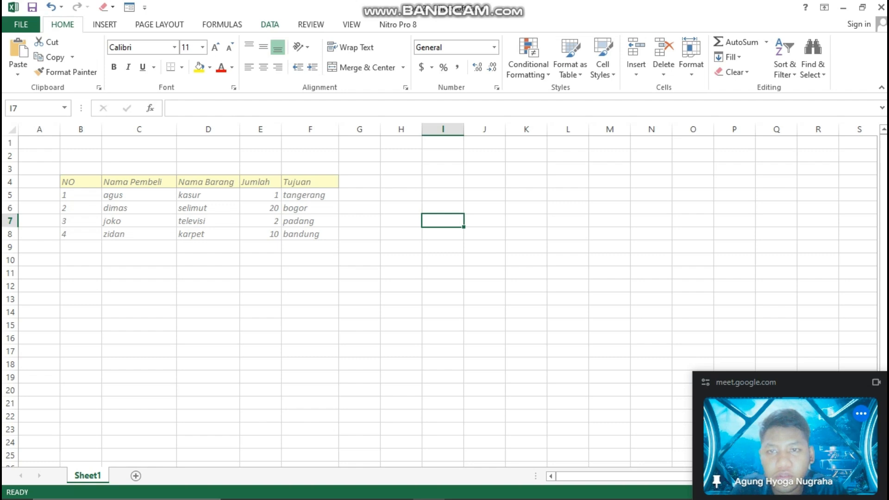
{"action": "left_click", "coordinate": [270, 24]}
{"action": "left_click_drag", "start_coordinate": [306, 194], "coordinate": [306, 235]}
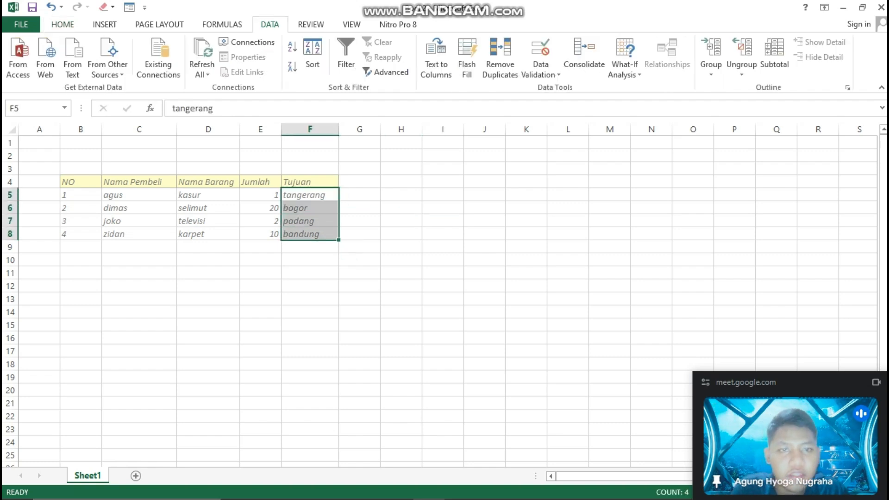
{"action": "left_click", "coordinate": [541, 70]}
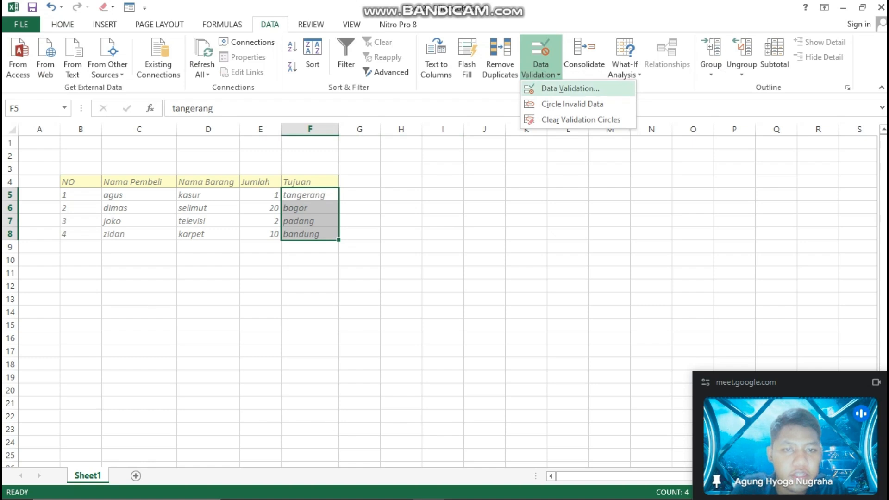
{"action": "left_click", "coordinate": [551, 87]}
{"action": "left_click", "coordinate": [482, 207]}
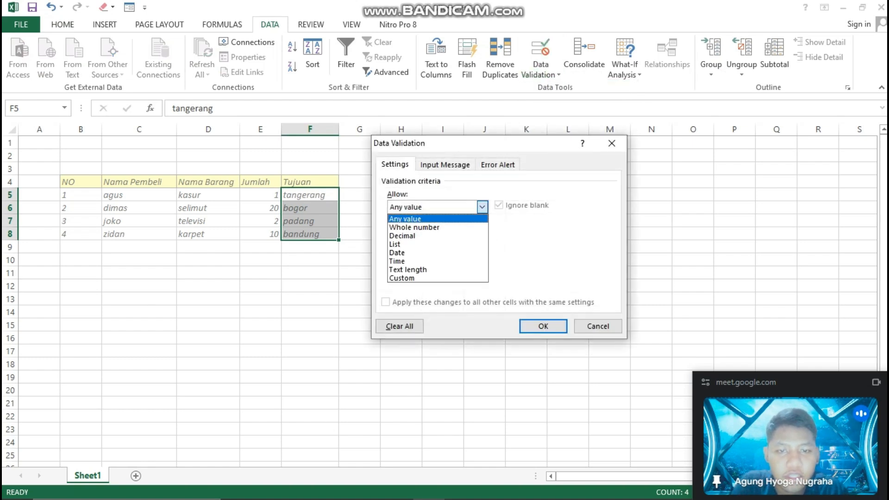
{"action": "key", "text": "Down"}
{"action": "key", "text": "Down"}
{"action": "key", "text": "Down"}
{"action": "key", "text": "Return"}
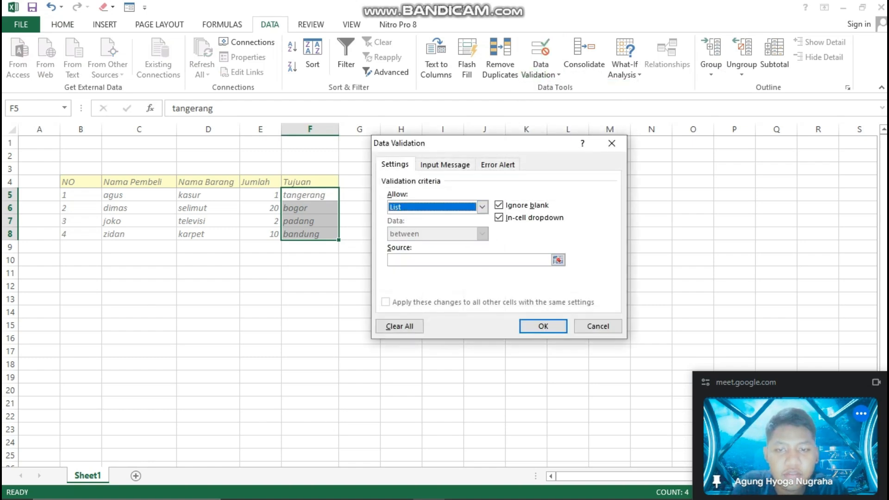
Set the validation list source to tangerang,bandung,bogor,padang and apply the rule
{"action": "left_click", "coordinate": [463, 259]}
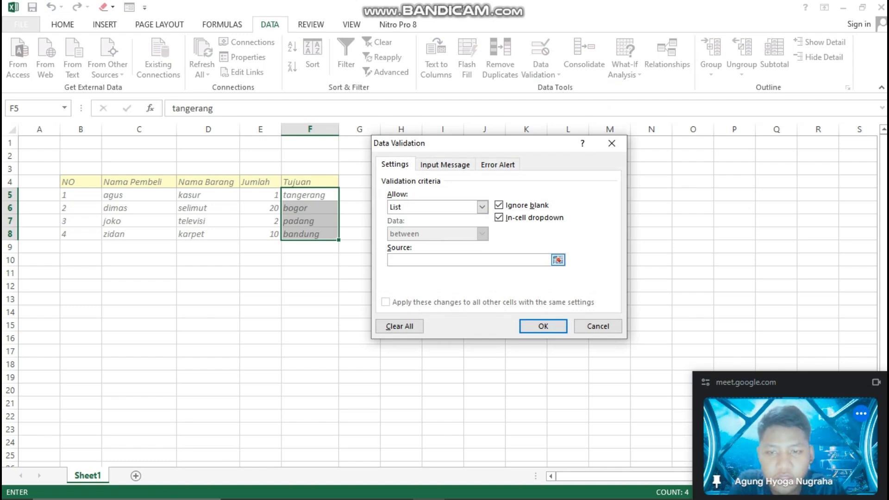
{"action": "type", "text": "tange"}
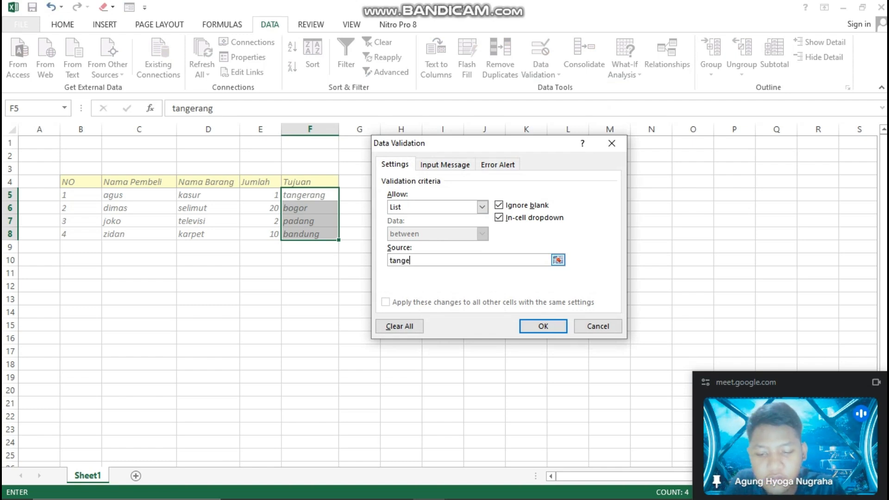
{"action": "type", "text": "rang,bandung,"}
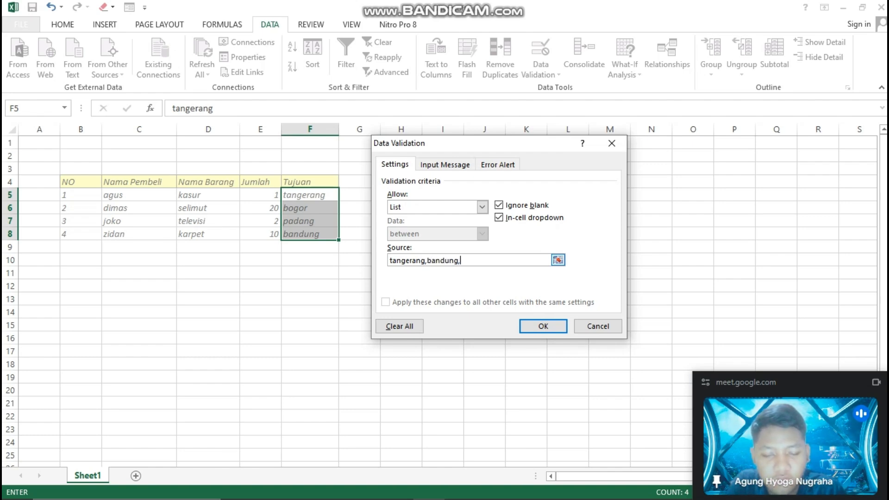
{"action": "type", "text": "bogor"}
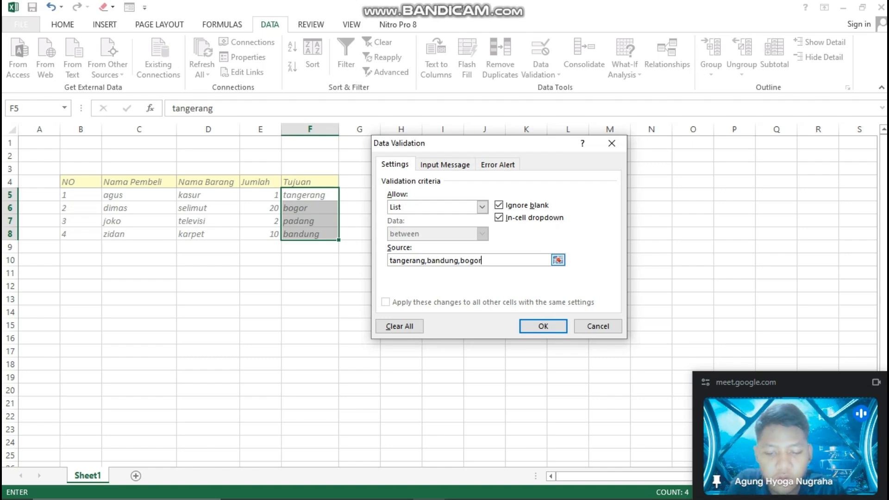
{"action": "type", "text": ",padang"}
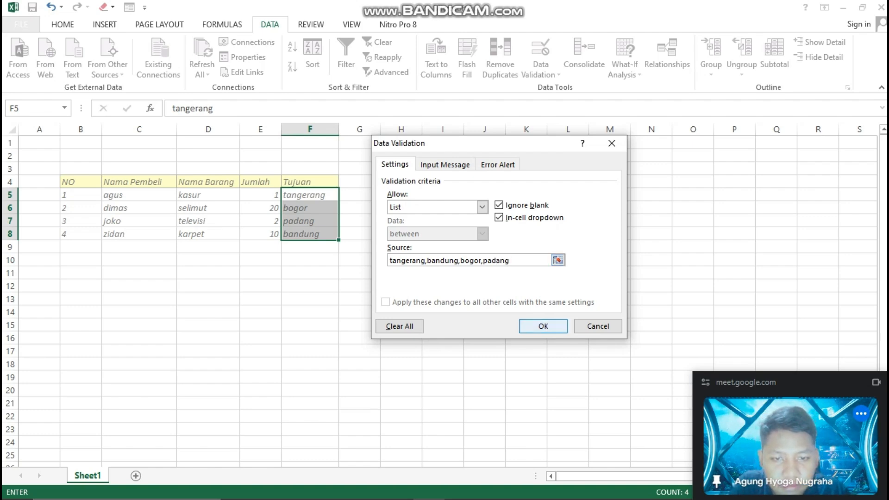
{"action": "left_click", "coordinate": [543, 325]}
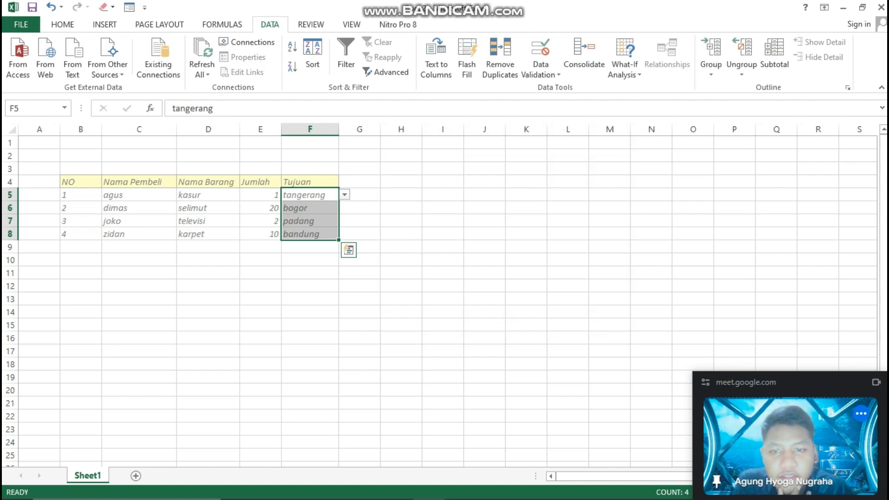
Test the in-cell dropdown lists of the Tujuan cells F5 to F8, picking each cell's existing destination again
{"action": "left_click", "coordinate": [344, 195]}
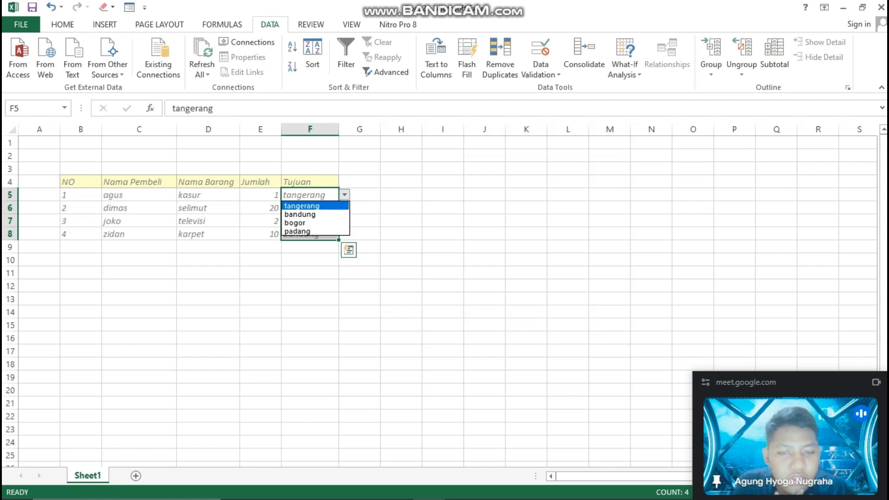
{"action": "key", "text": "Return"}
{"action": "key", "text": "Down"}
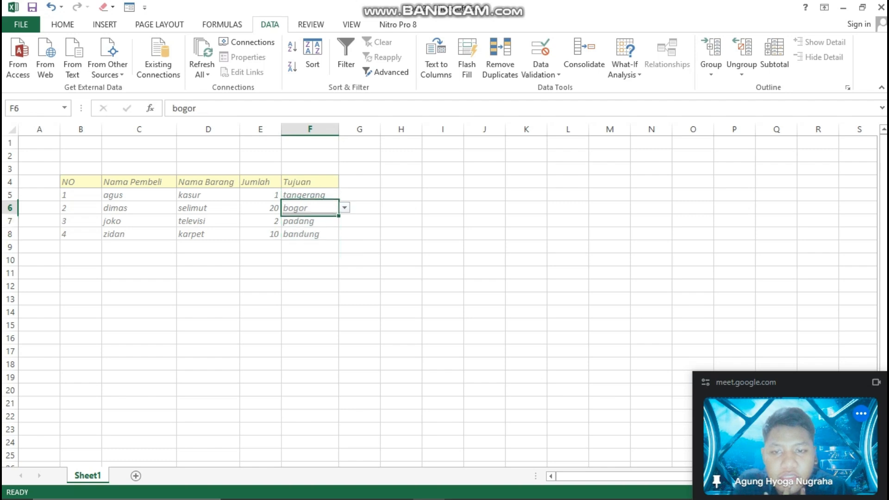
{"action": "key", "text": "alt+Down"}
{"action": "key", "text": "Return"}
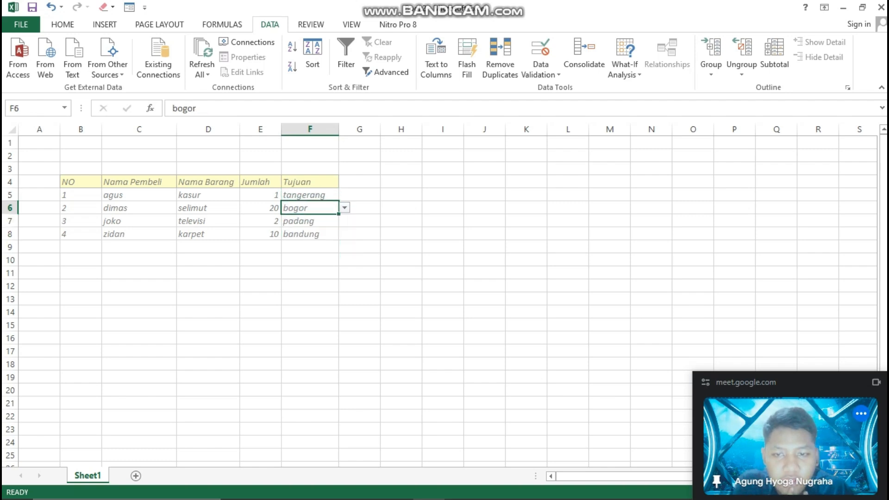
{"action": "key", "text": "Down"}
{"action": "key", "text": "alt+Down"}
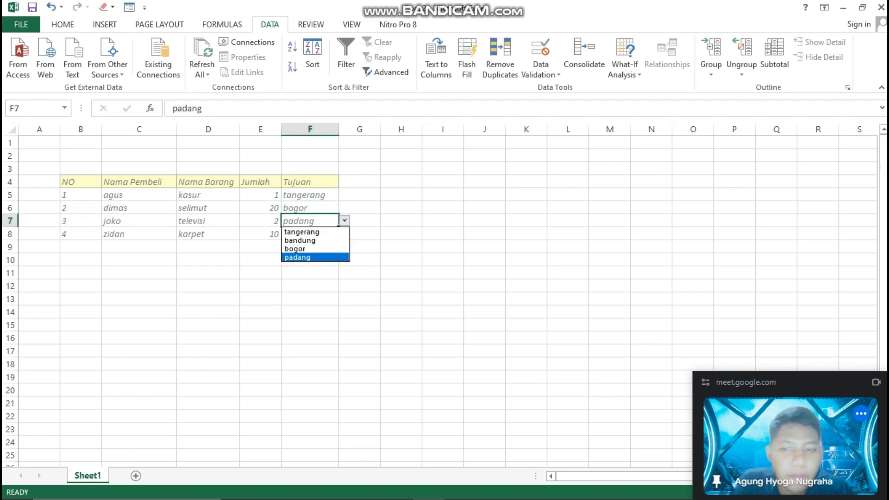
{"action": "key", "text": "Return"}
{"action": "key", "text": "Up"}
{"action": "key", "text": "Up"}
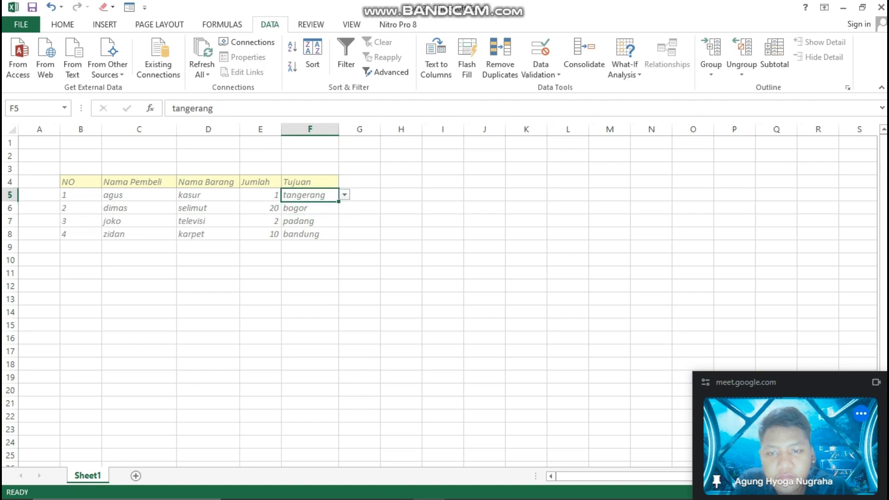
{"action": "key", "text": "alt+Down"}
{"action": "key", "text": "Return"}
{"action": "key", "text": "Down"}
{"action": "key", "text": "Down"}
{"action": "key", "text": "alt+Down"}
{"action": "key", "text": "Return"}
{"action": "key", "text": "Down"}
{"action": "key", "text": "alt+Down"}
{"action": "key", "text": "Return"}
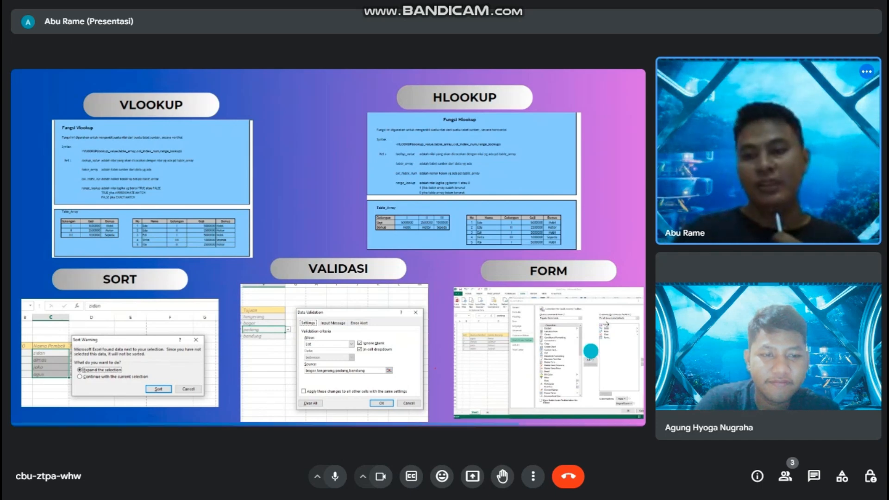
{"action": "mouse_move", "coordinate": [605, 324]}
{"action": "left_click", "coordinate": [621, 231]}
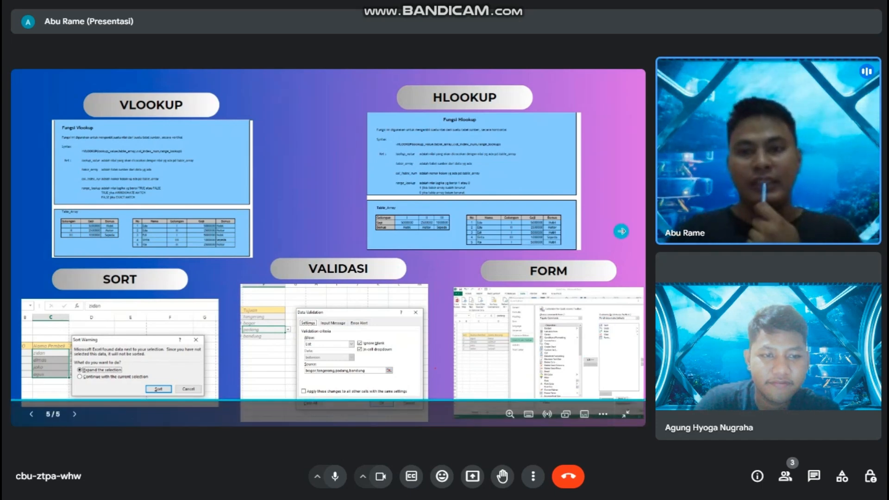